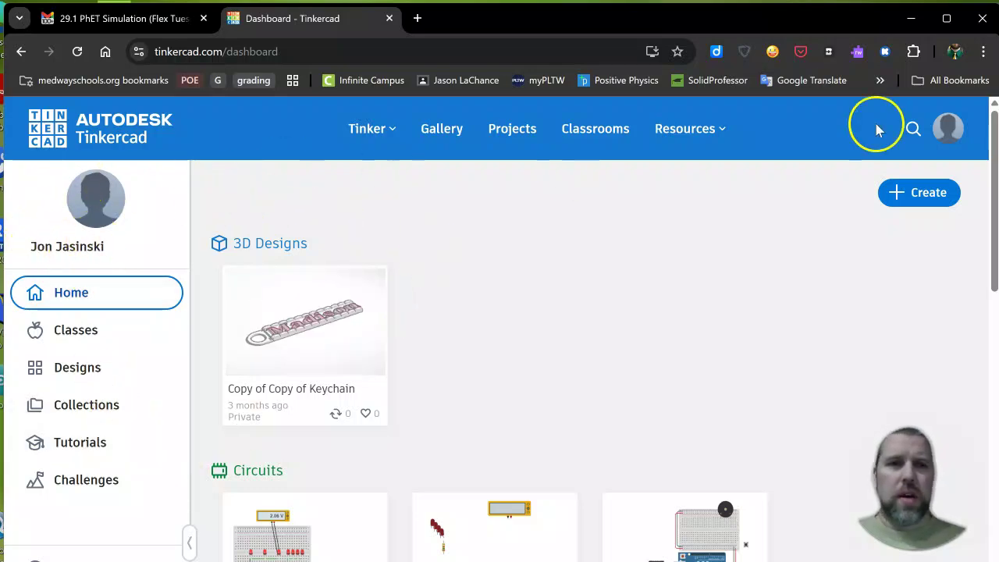
Sign out of the account and sign back in as an educator using Google
click(948, 127)
click(799, 478)
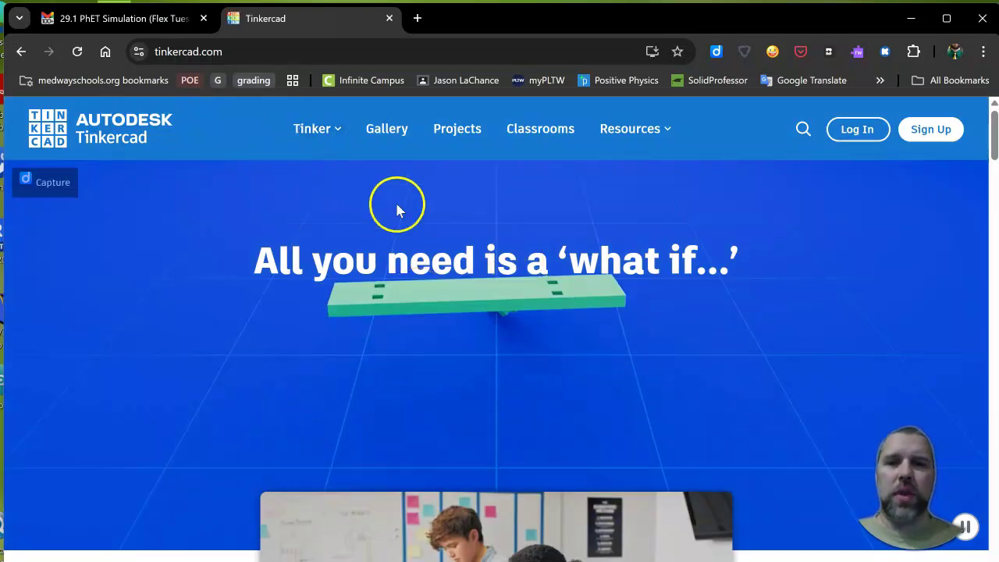
click(854, 134)
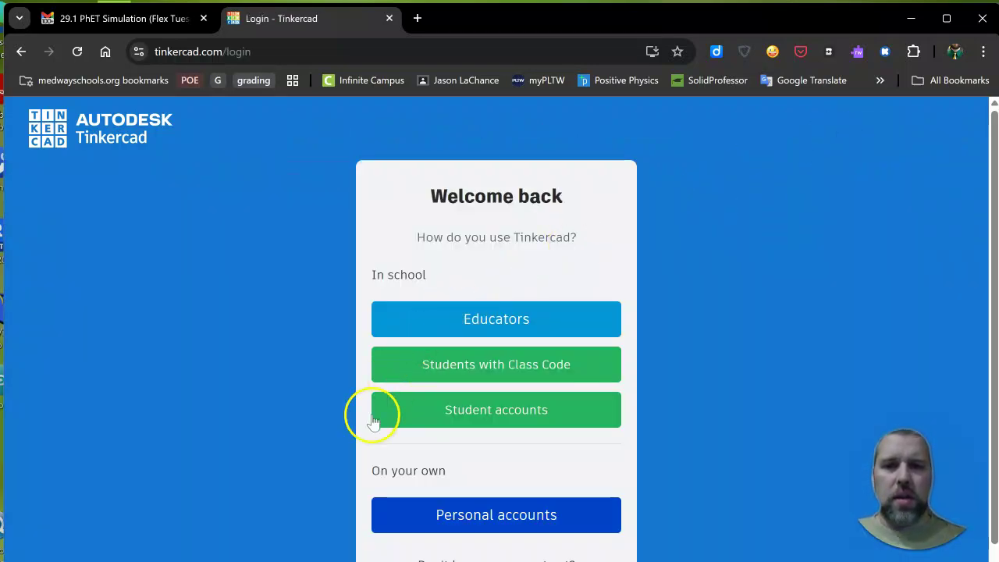
scroll(373, 422, down, 1)
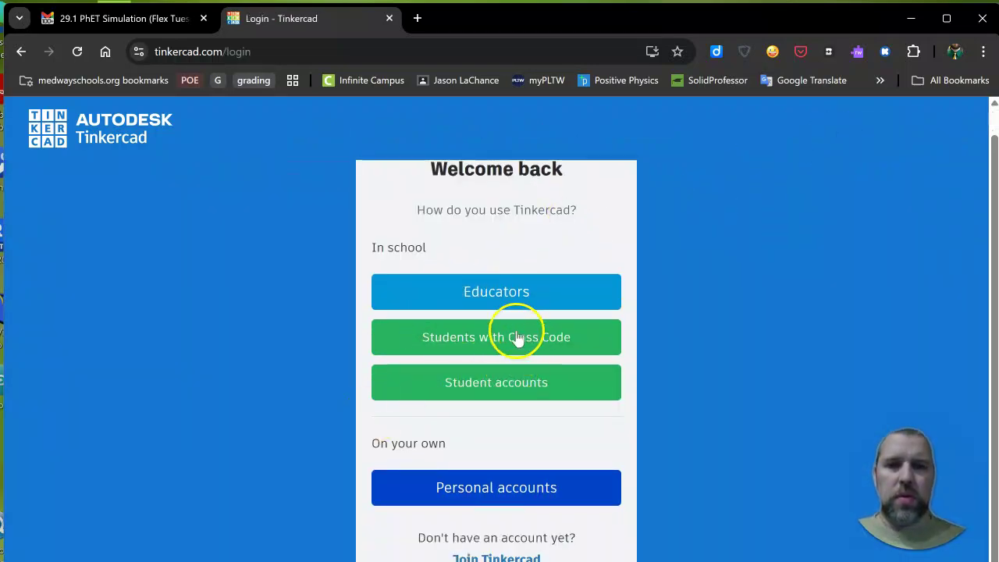
click(466, 301)
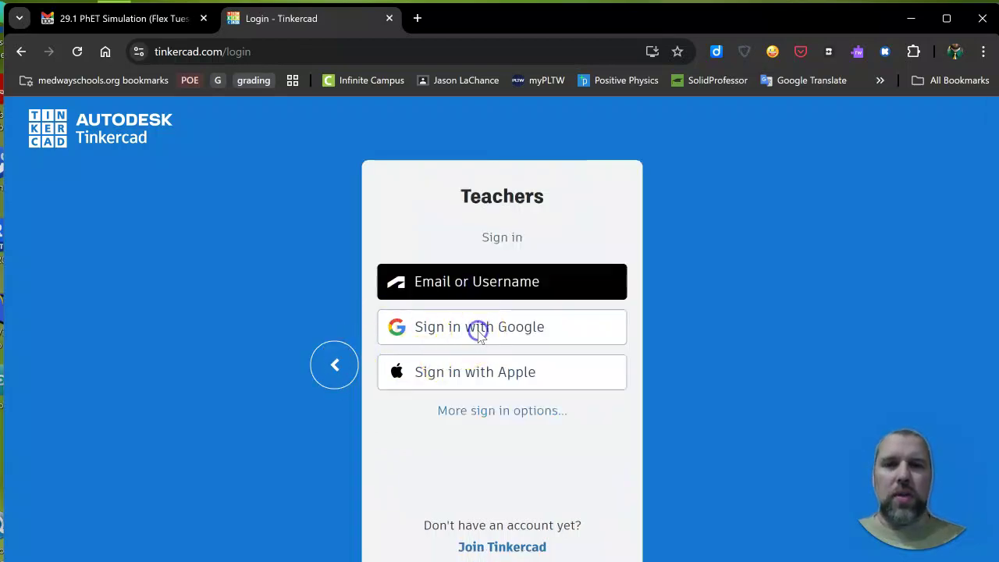
click(479, 328)
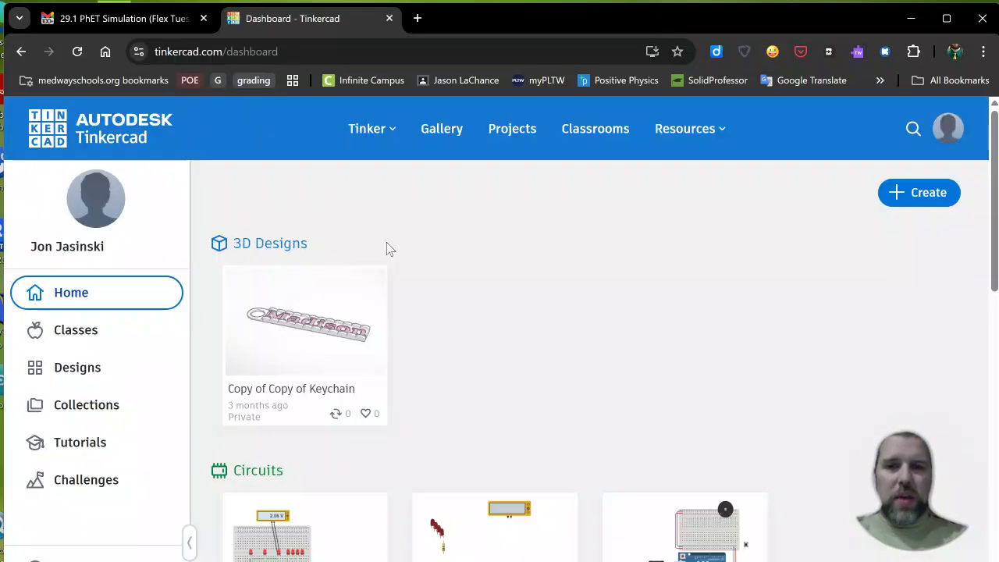
Create a new circuit design and place an LED, a resistor, a 9V battery and a small breadboard in the workspace
click(923, 200)
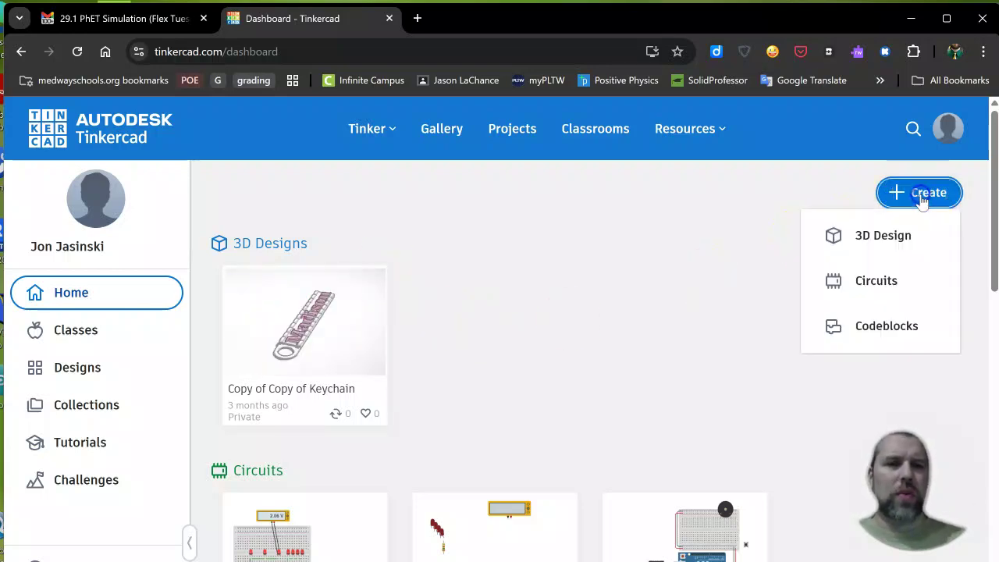
click(862, 279)
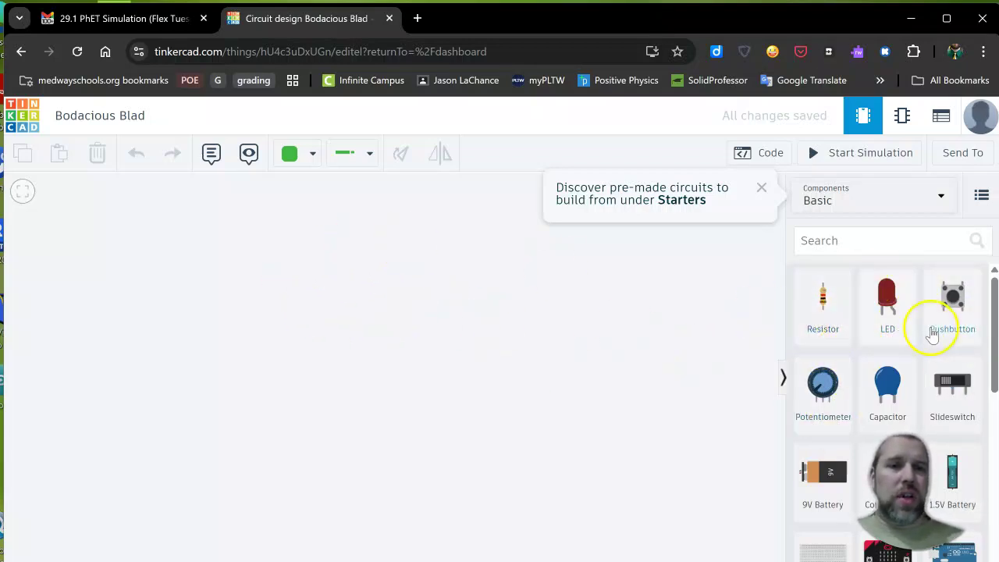
drag(890, 297, 670, 232)
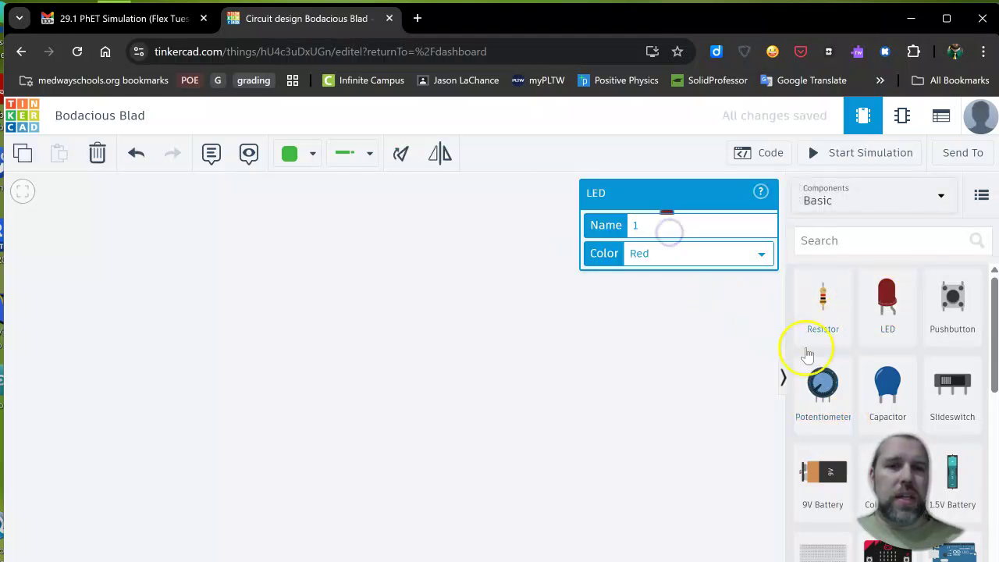
drag(821, 322, 715, 287)
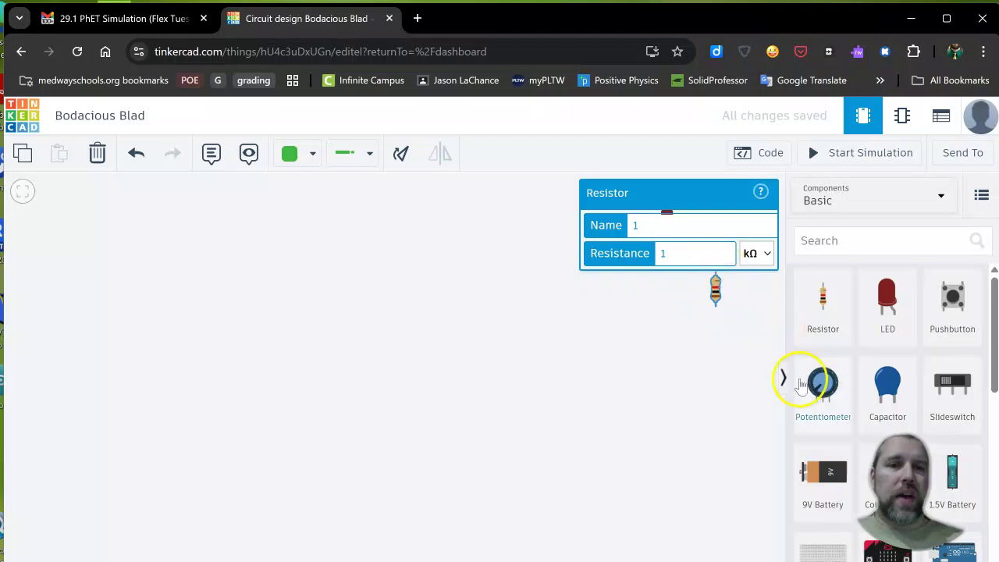
drag(834, 488, 554, 467)
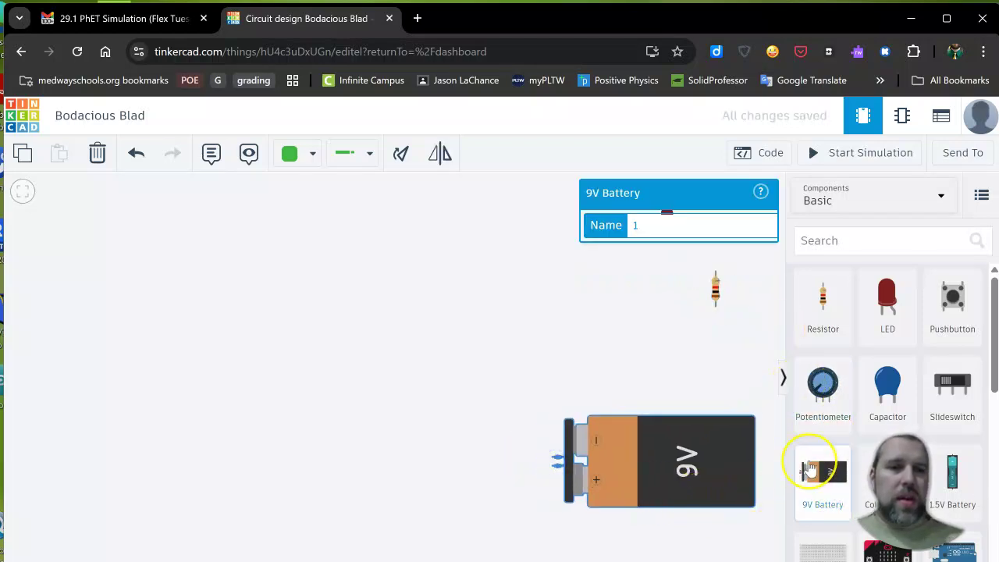
scroll(812, 466, down, 1)
drag(815, 500, 403, 358)
Rotate the small breadboard 180° so it lies horizontally with its column numbers running in reverse
click(403, 154)
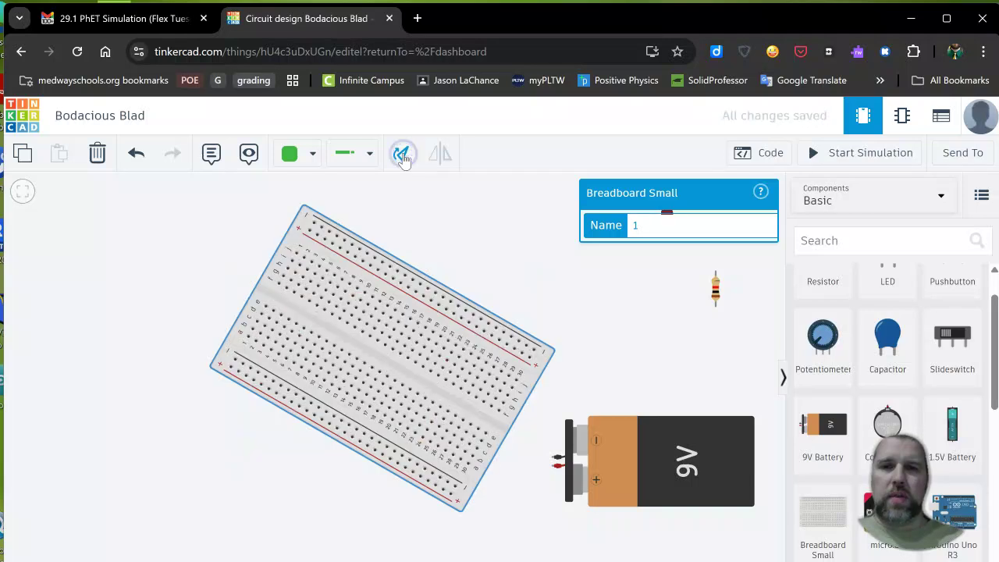
click(403, 154)
click(403, 153)
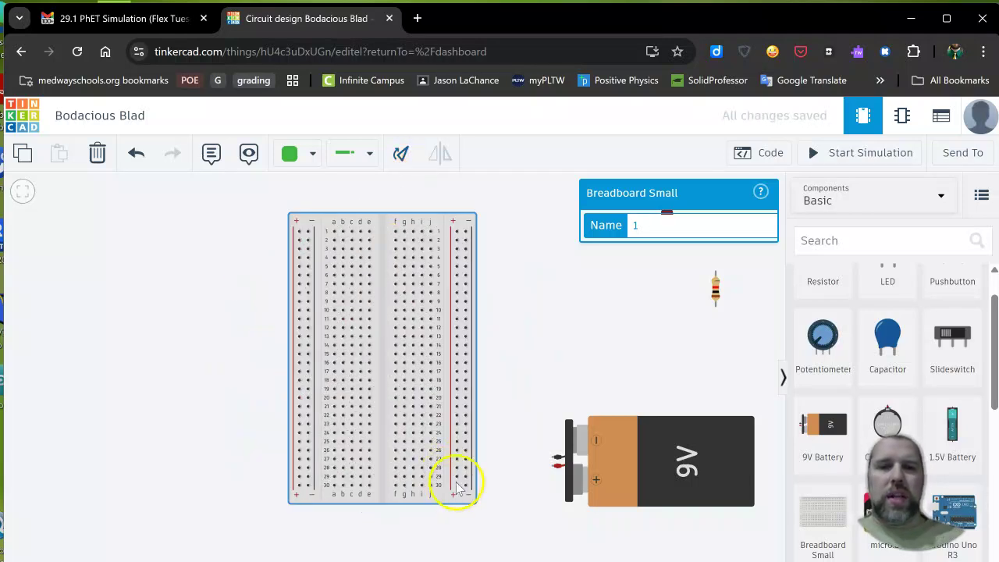
click(399, 155)
click(399, 155)
click(399, 155)
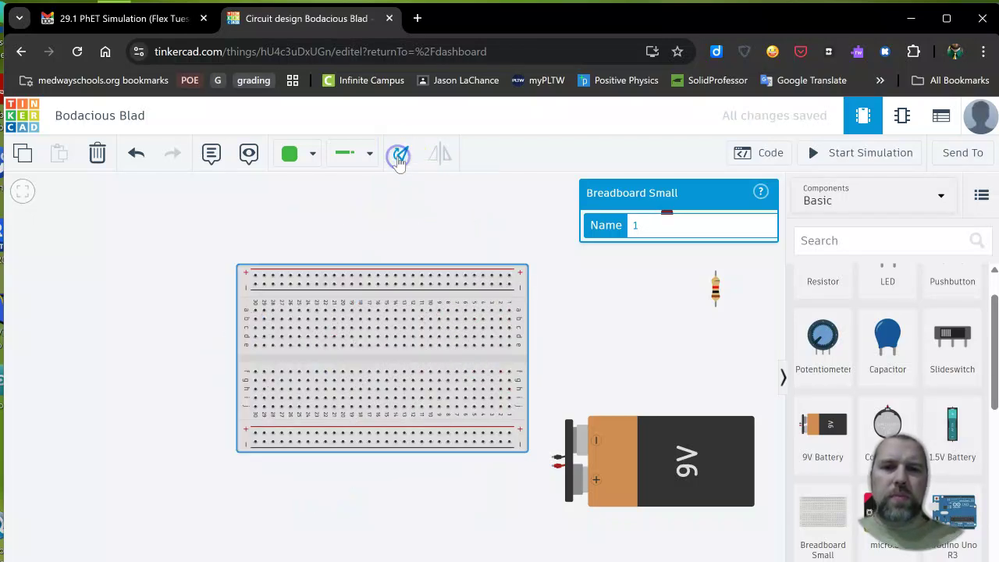
Move the 9V battery up slightly so its terminals line up with the breadboard's lower power rails
click(627, 318)
click(627, 469)
drag(626, 471, 630, 445)
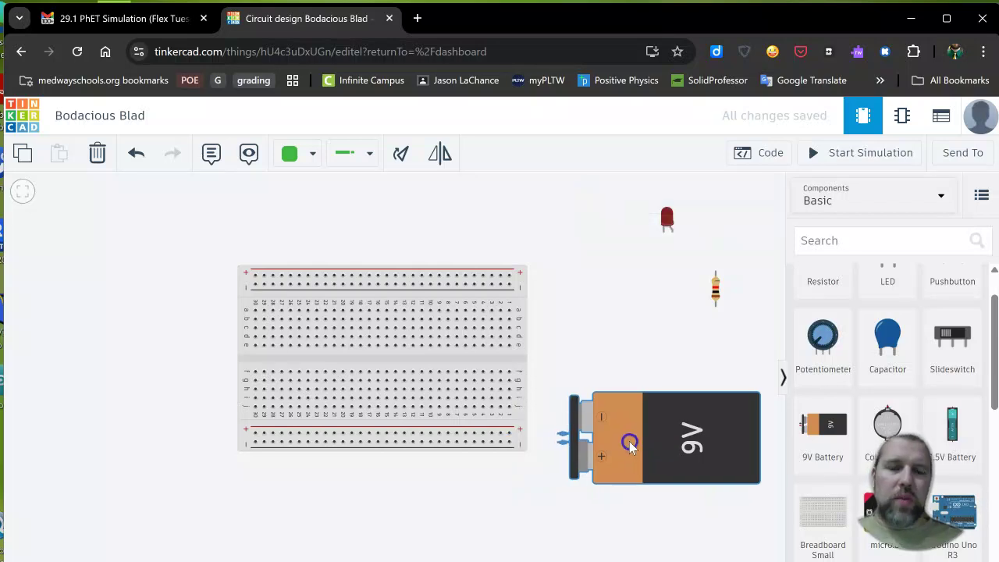
Connect the battery's negative terminal to the upper row of the breadboard's lower power rails with a black wire
click(311, 154)
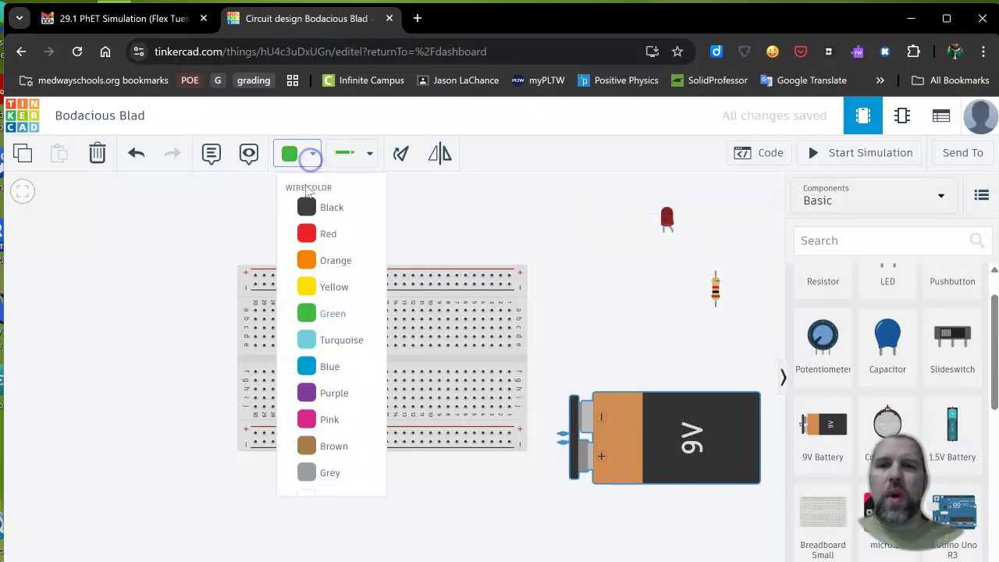
click(306, 207)
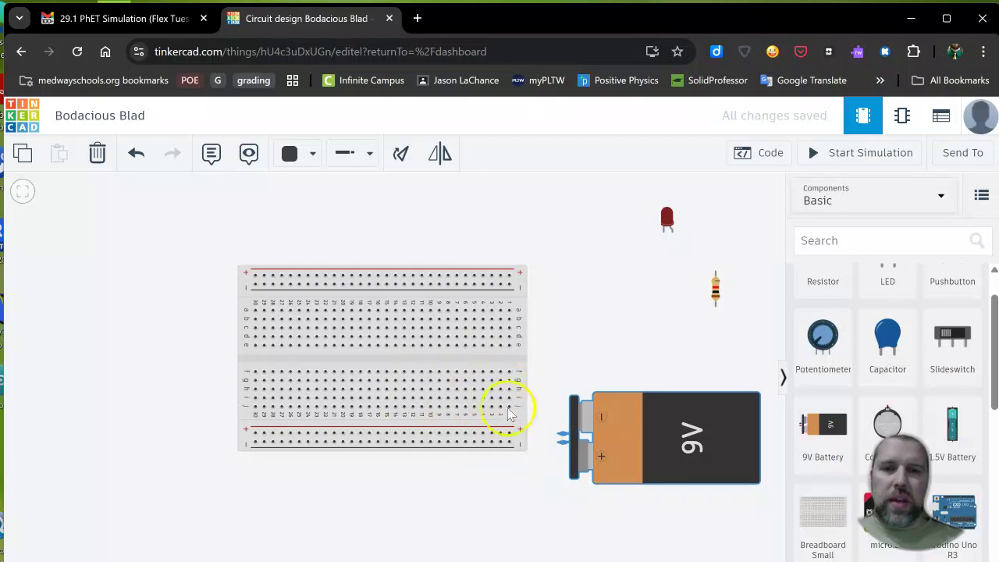
click(557, 435)
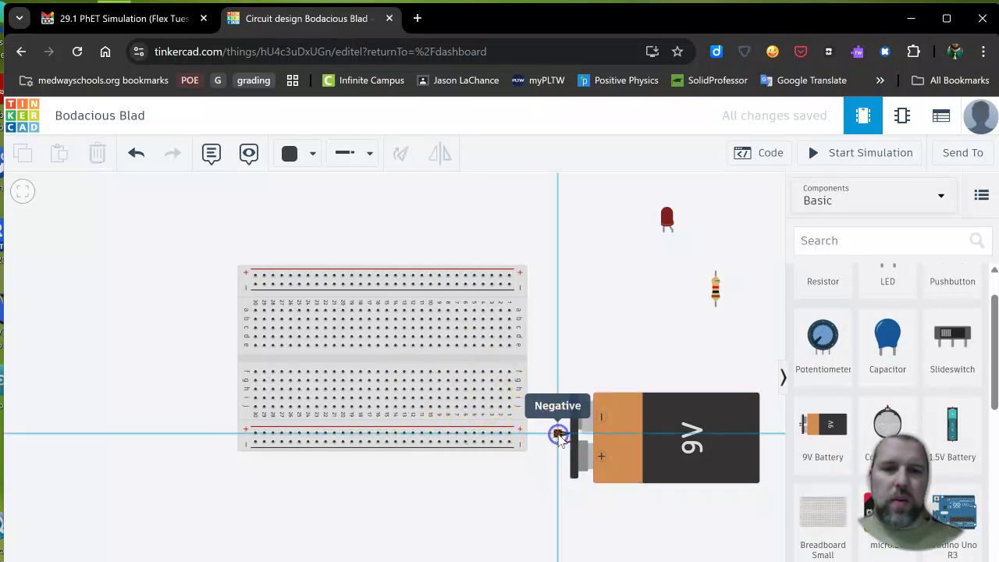
click(509, 434)
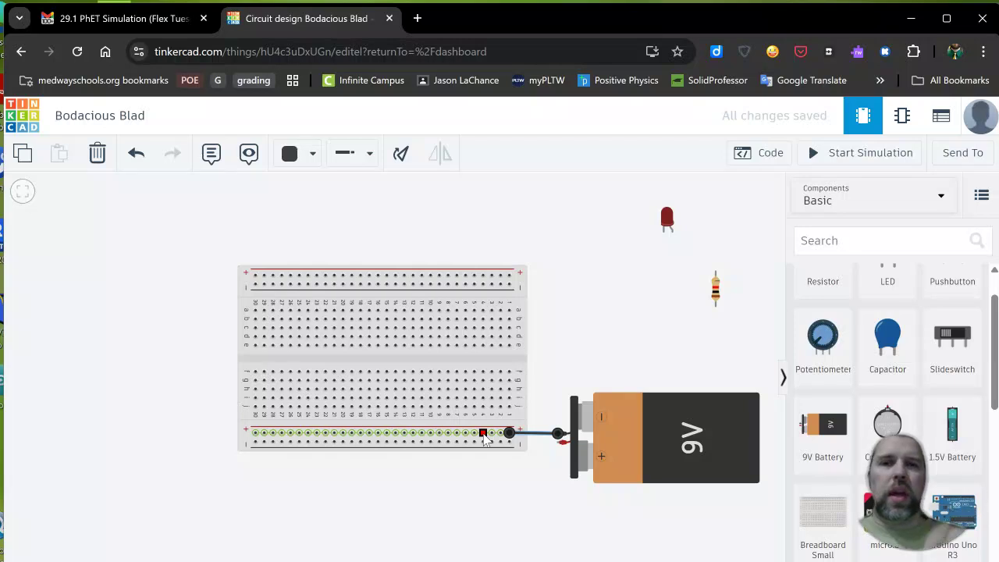
click(533, 466)
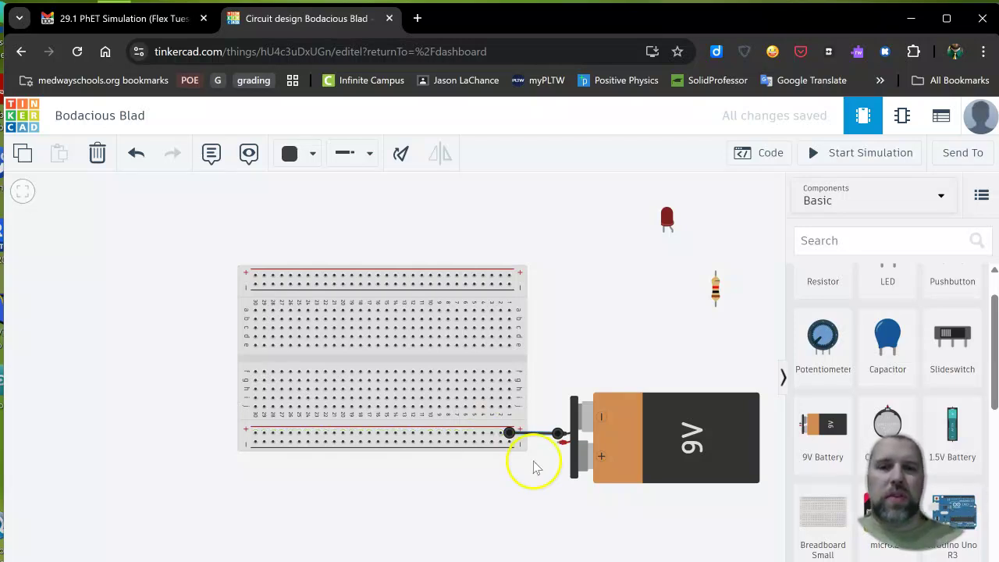
Change the wire color to red
click(312, 154)
click(326, 236)
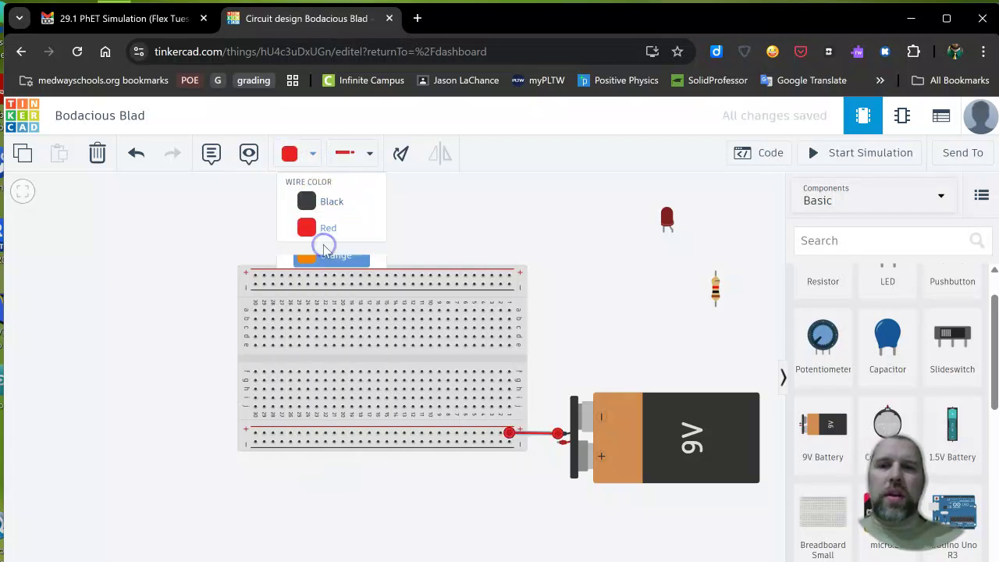
mouse_move(549, 449)
mouse_down()
mouse_move(562, 440)
mouse_move(543, 459)
mouse_up()
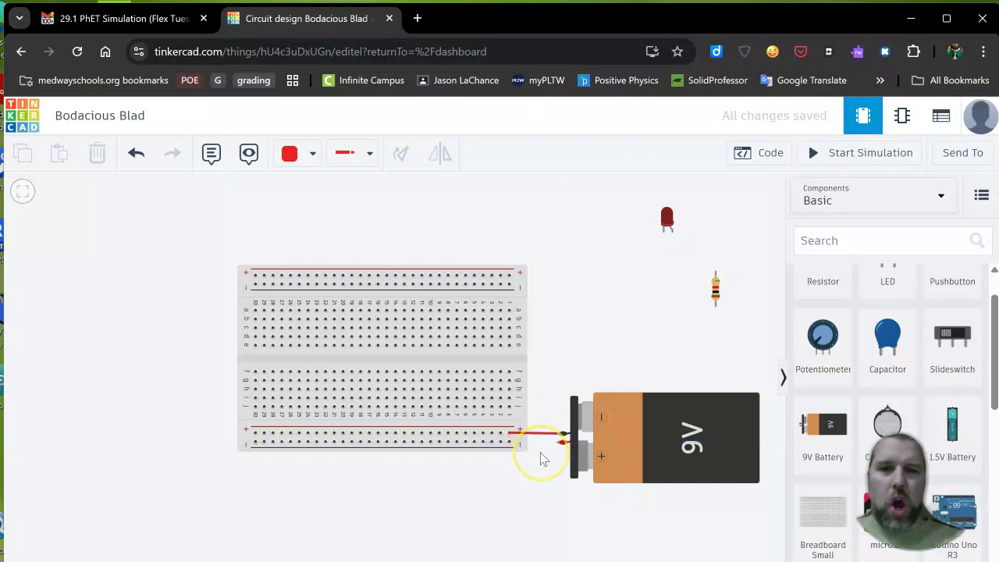
Rotate the breadboard 180° so its lower negative rail sits above the positive rail, and delete the wire from the battery
click(448, 382)
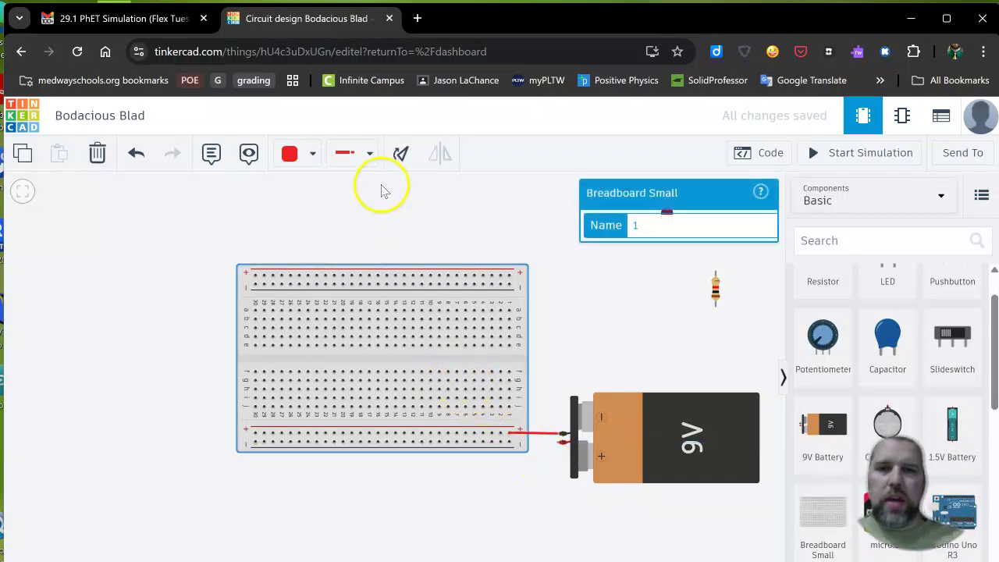
click(398, 156)
click(398, 156)
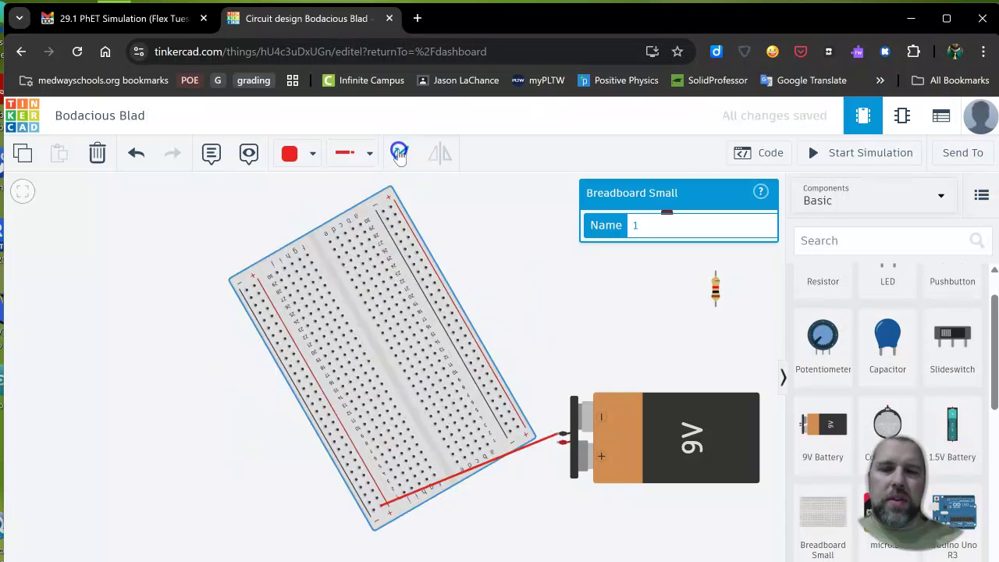
click(398, 156)
click(400, 155)
click(400, 156)
click(401, 156)
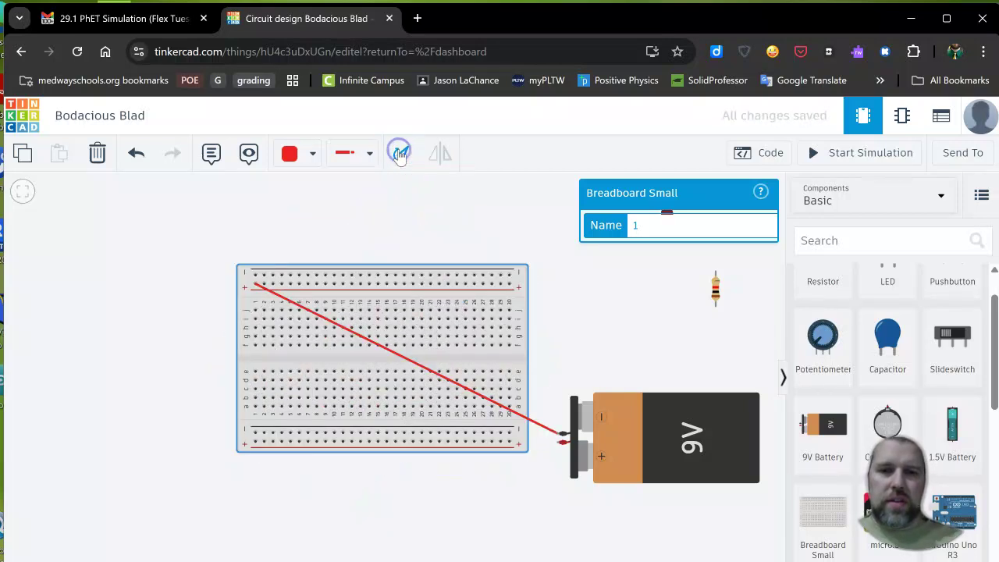
click(466, 383)
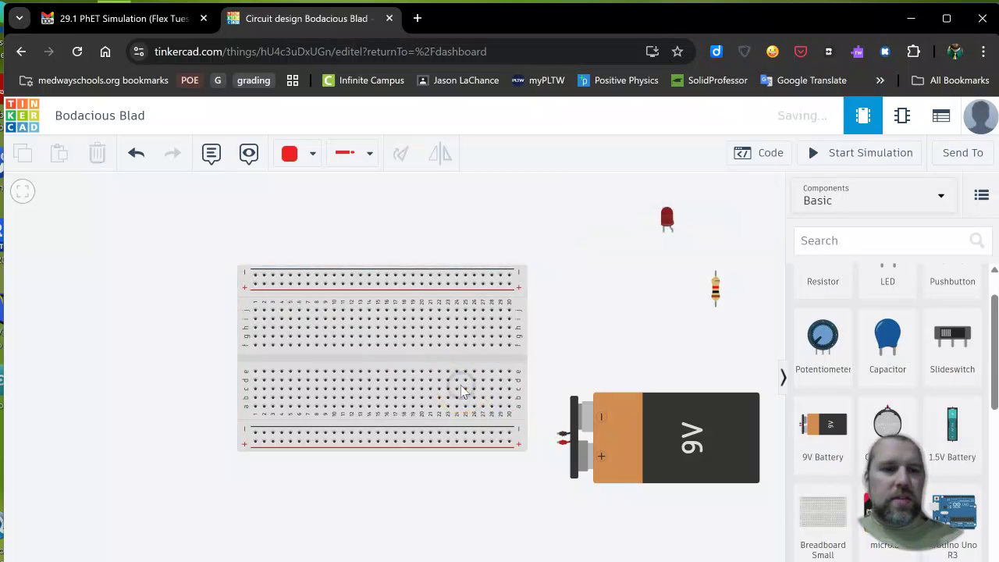
Connect the battery's positive terminal to the end of the breadboard's lower positive rail with a red wire
click(557, 443)
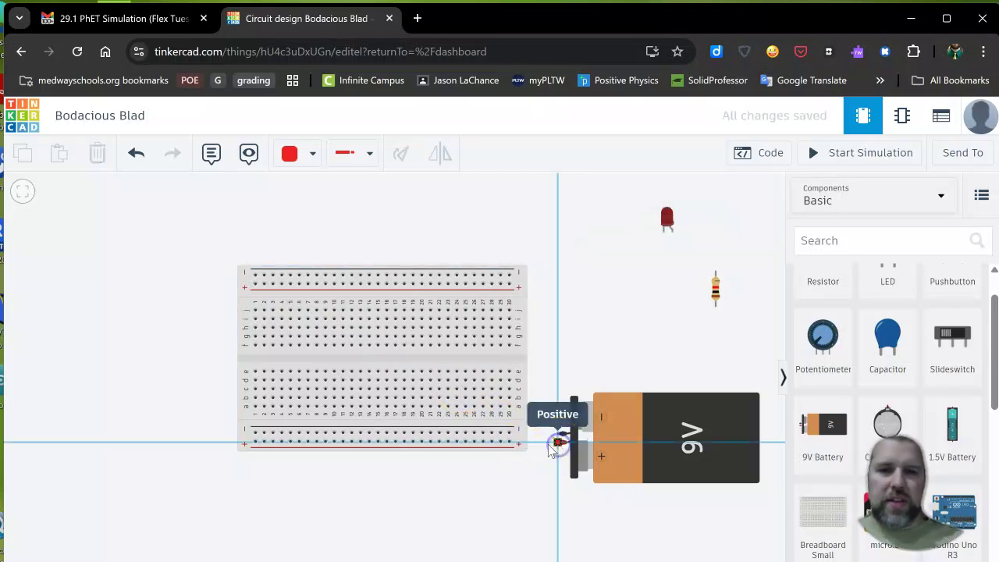
click(509, 441)
Connect the battery's negative terminal to the lower negative rail with a black wire, undoing the recoloring of the positive wire
click(344, 157)
click(297, 158)
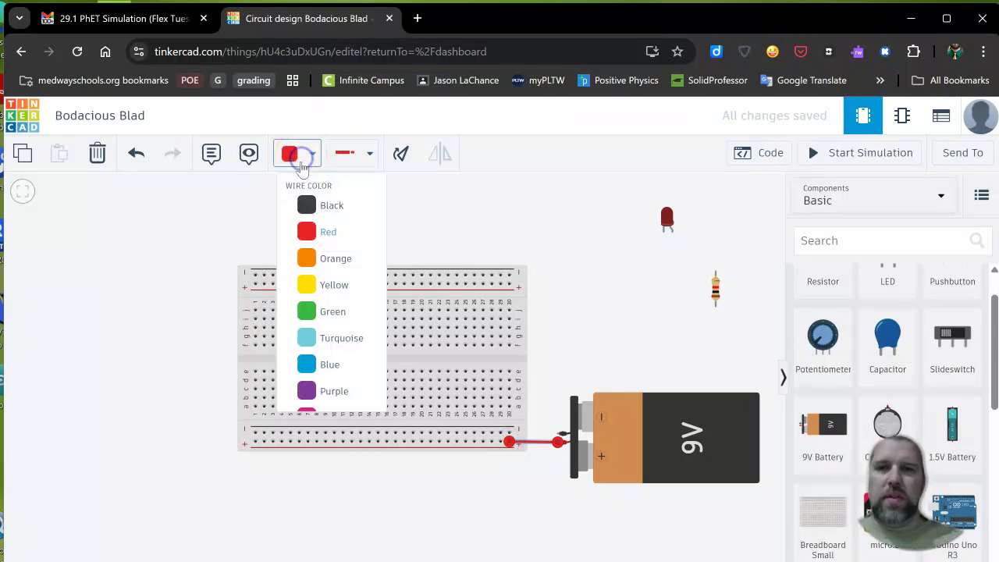
click(316, 202)
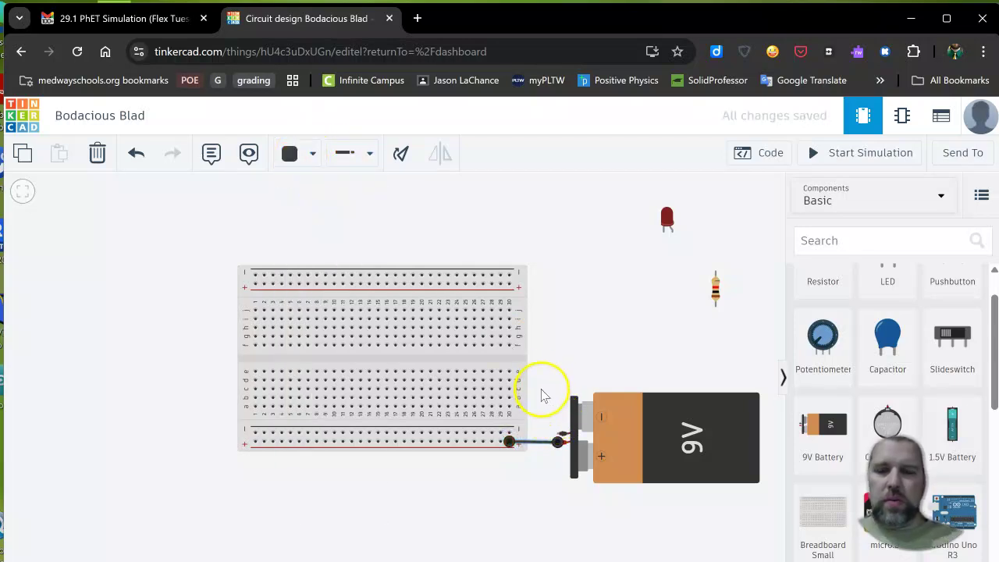
key(ctrl+z)
click(558, 428)
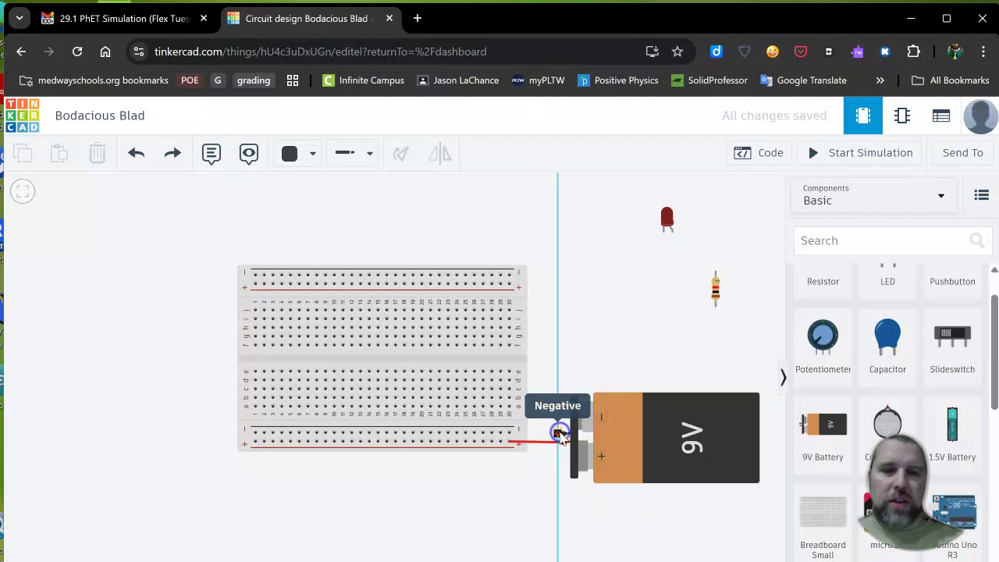
click(509, 434)
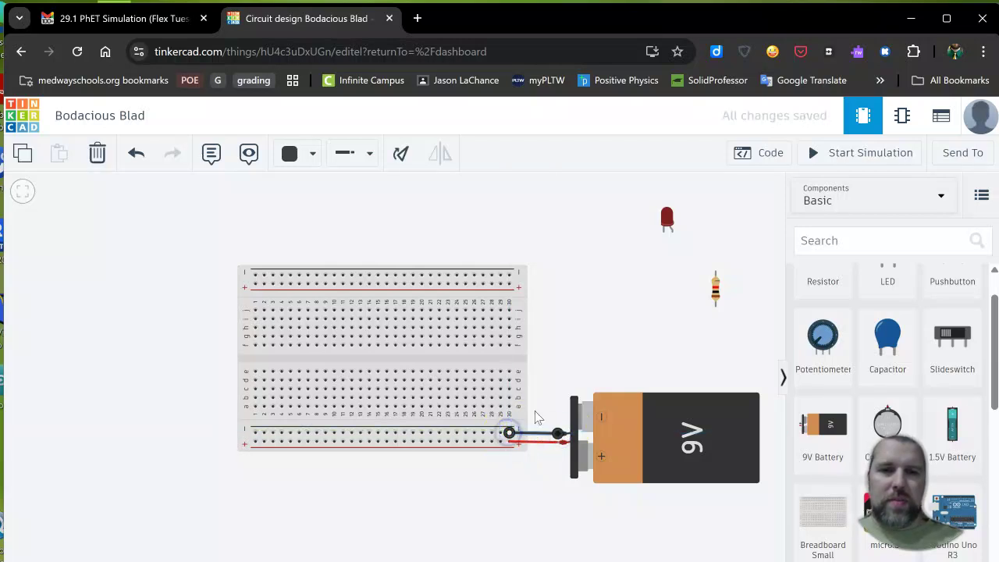
click(554, 262)
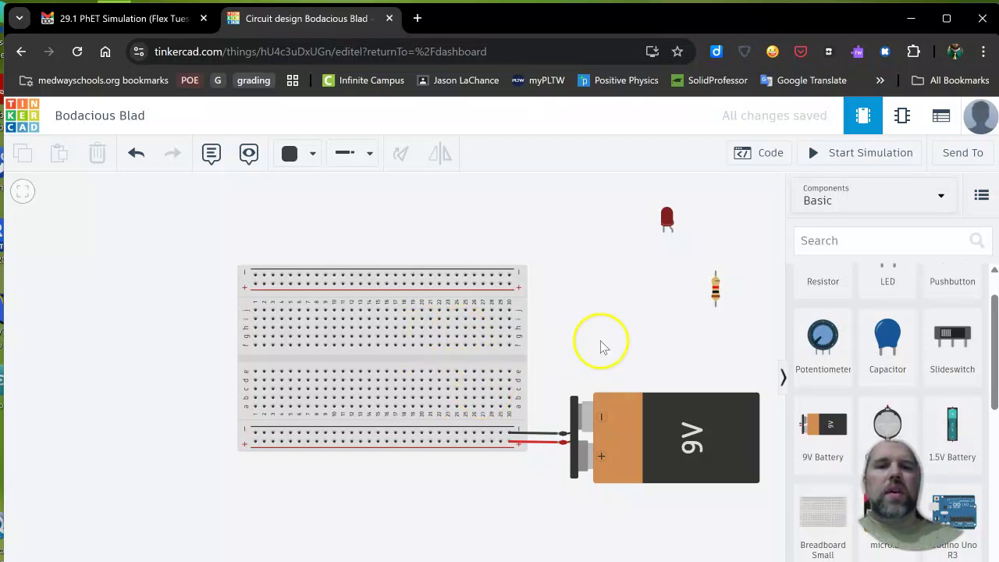
Move the red LED onto the breadboard so its legs sit in columns 27 and 28 of the lower terminal block
drag(672, 216, 468, 381)
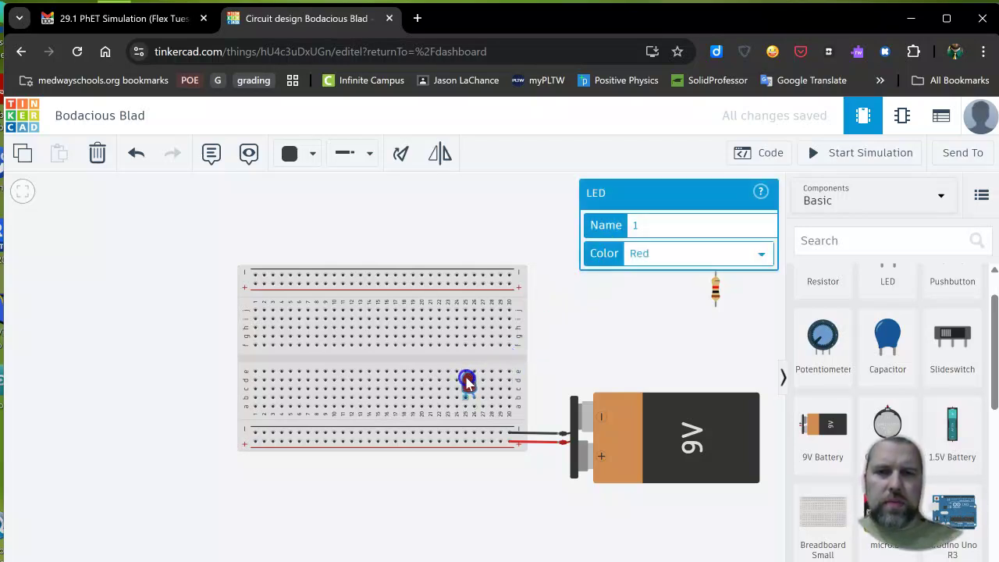
drag(467, 382, 486, 363)
click(645, 289)
Add two more red LEDs to the breadboard, one near column 24 and one near column 20
scroll(827, 316, up, 1)
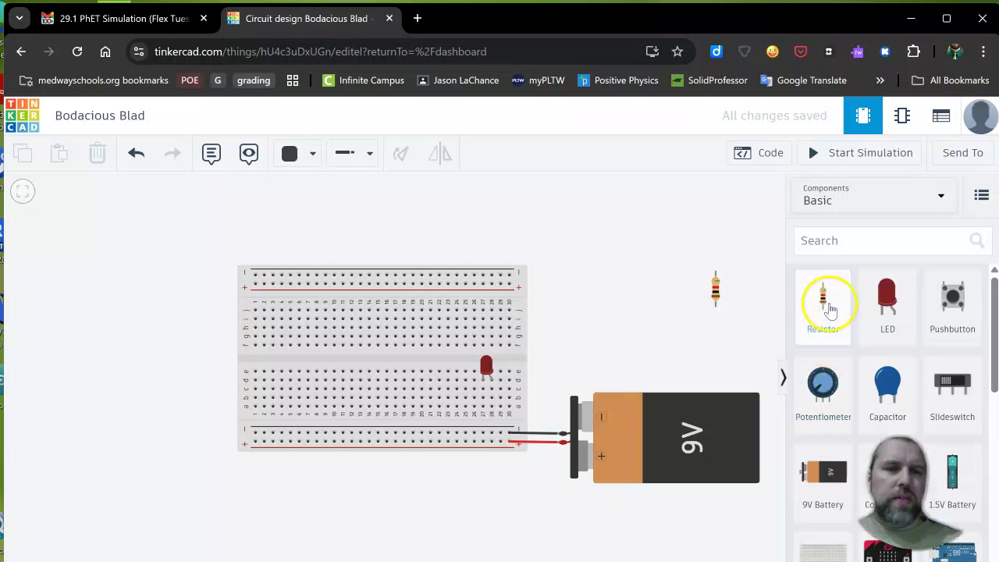
drag(882, 308, 459, 377)
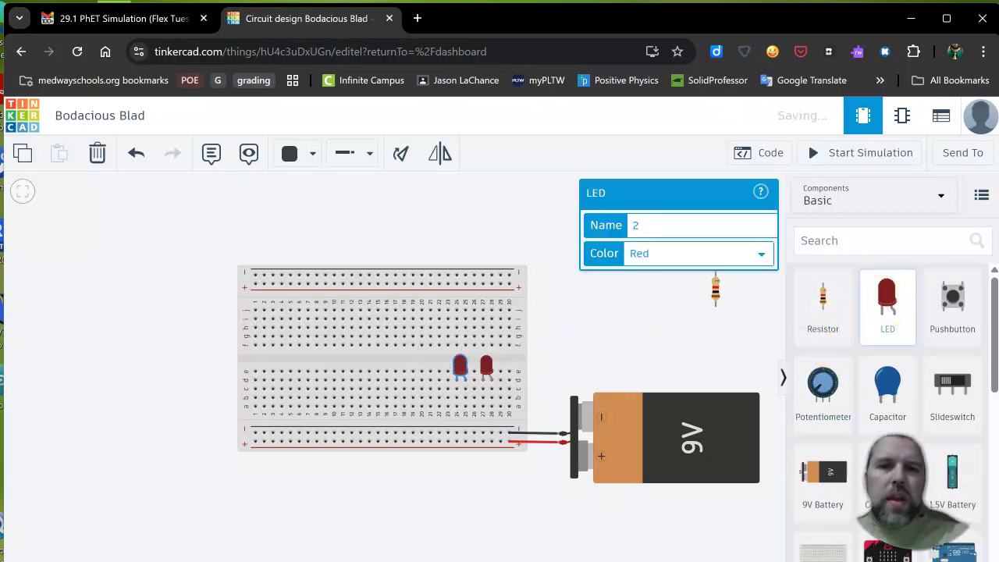
drag(887, 304, 425, 355)
click(430, 344)
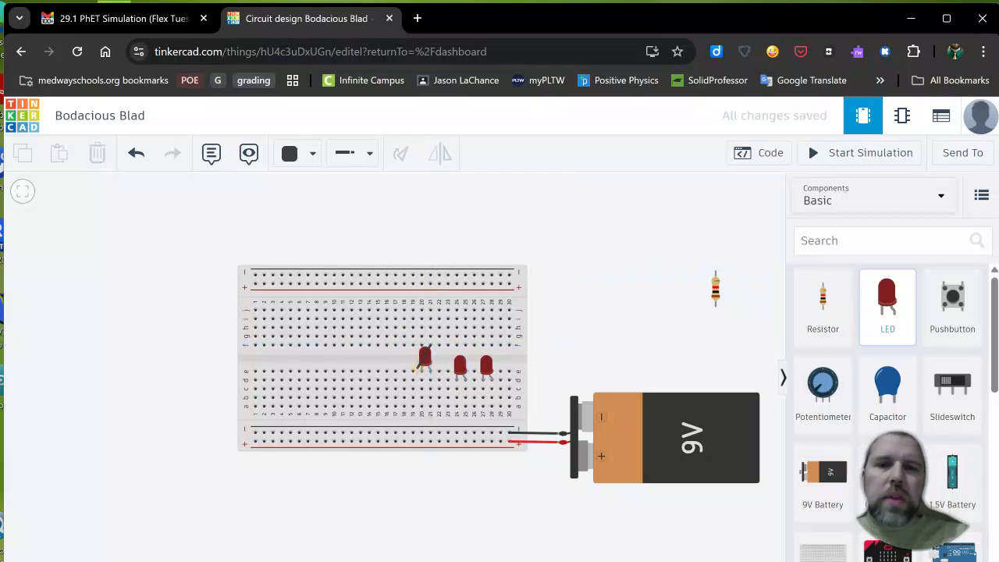
Undo the stray wire near column 21 and move the third LED so its legs sit in columns 21 and 22 of row d
click(430, 380)
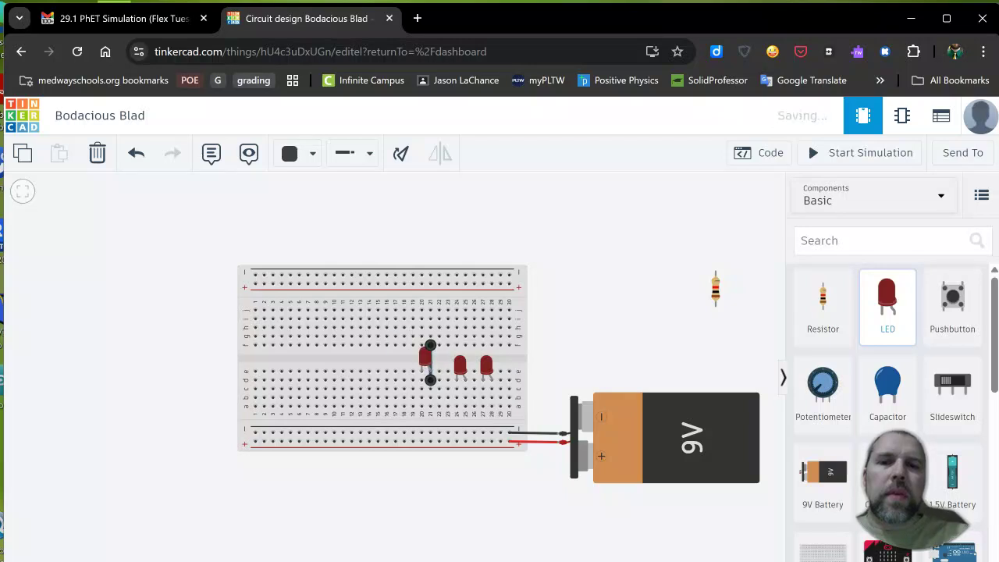
key(ctrl+z)
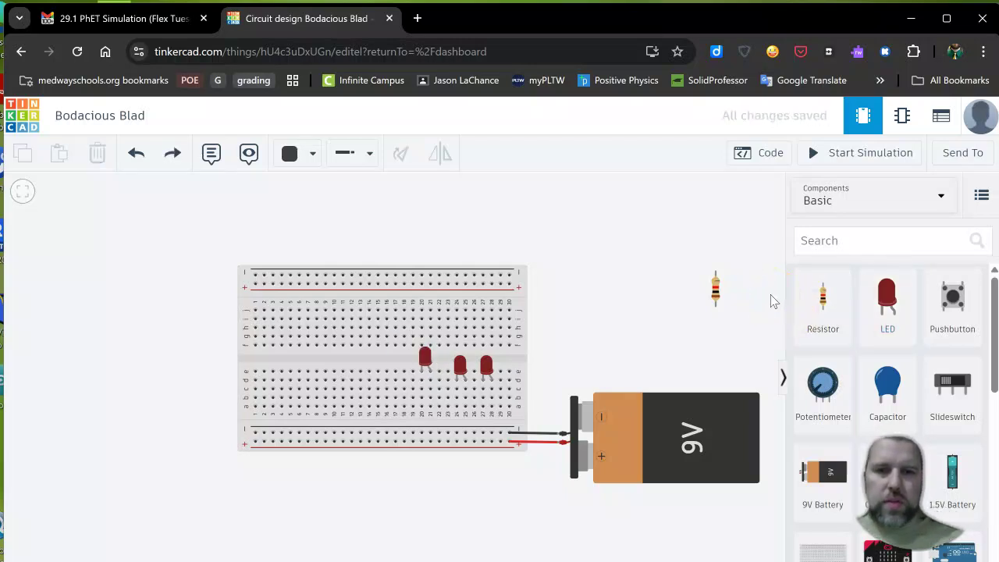
click(423, 361)
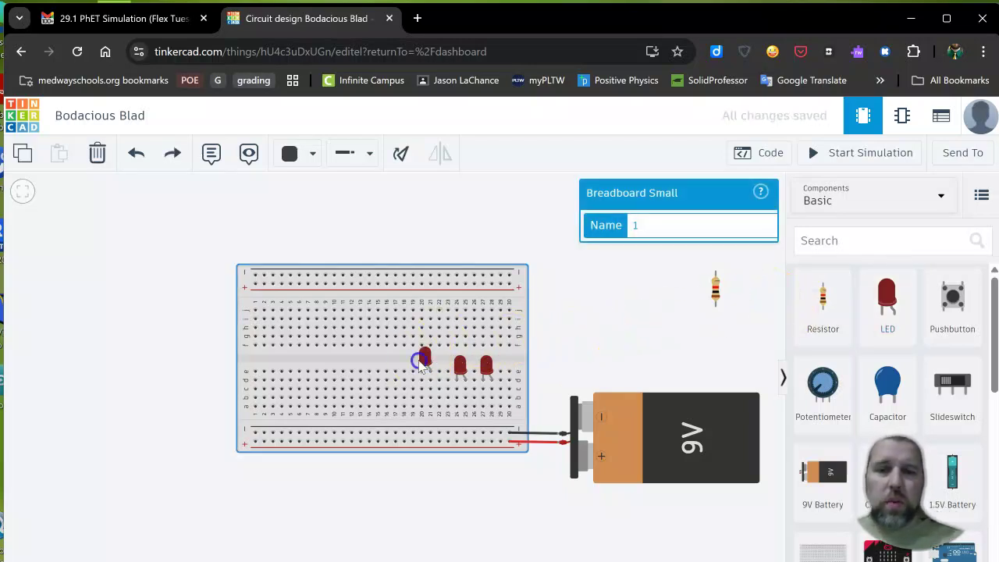
drag(425, 363, 435, 371)
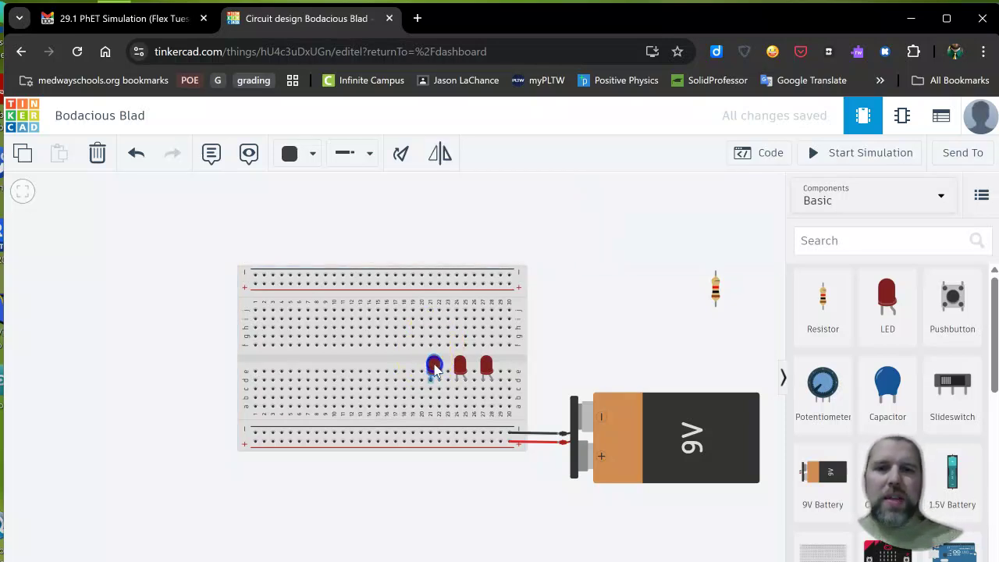
Review the color choices for the LED in columns 27 and 28, keeping Red
click(486, 366)
click(673, 255)
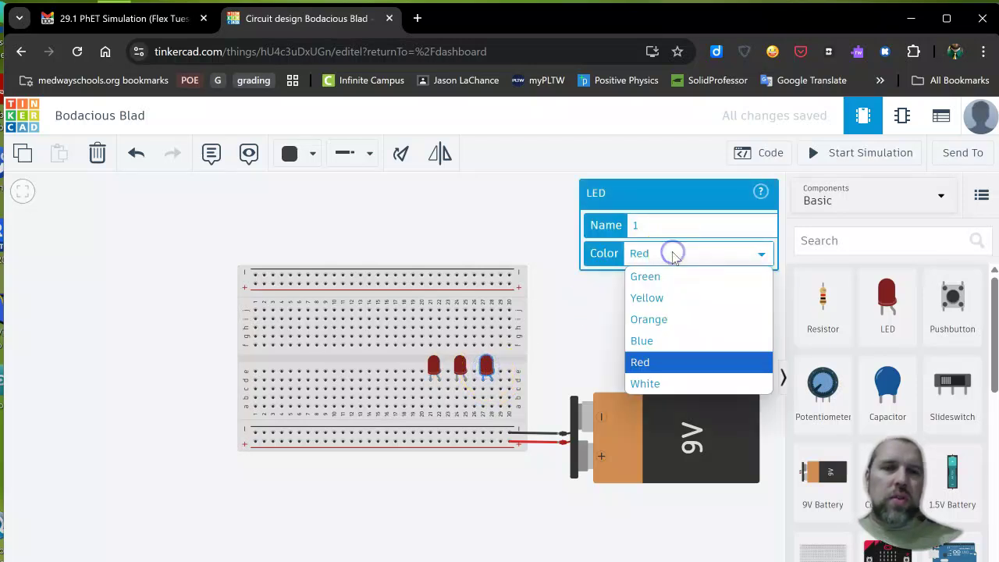
click(653, 370)
click(606, 294)
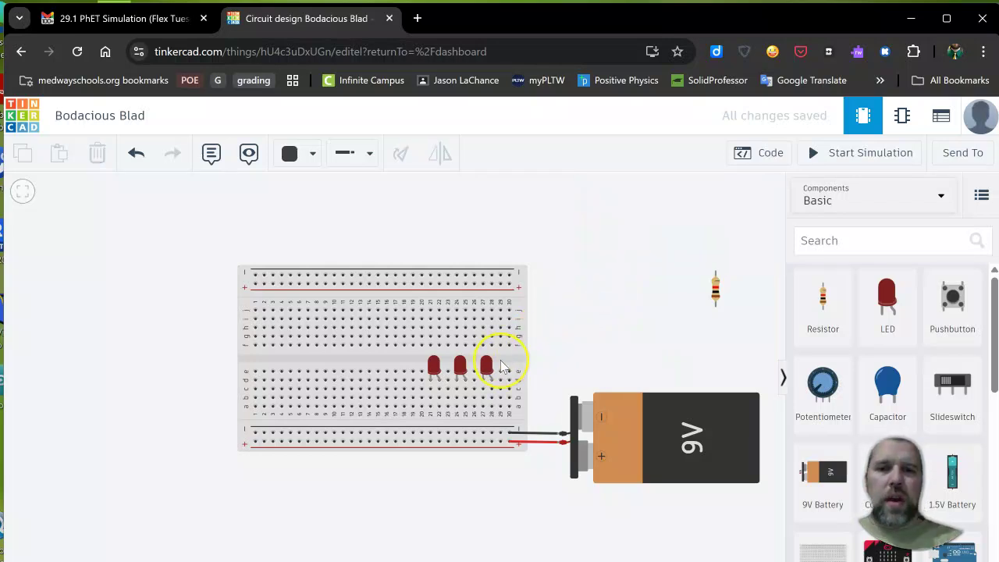
Connect column 28 of row a to the lower positive rail with a red wire
click(500, 388)
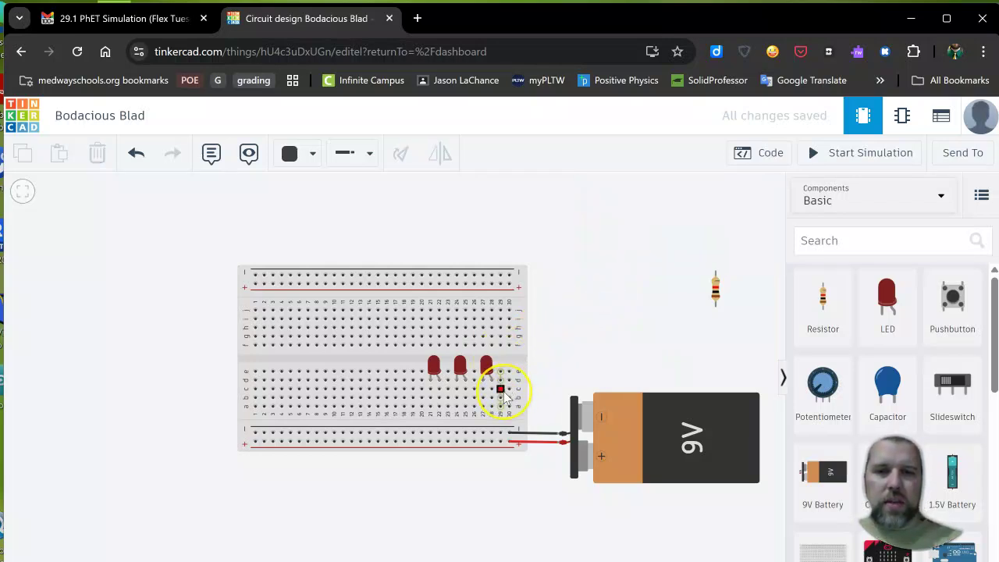
click(490, 380)
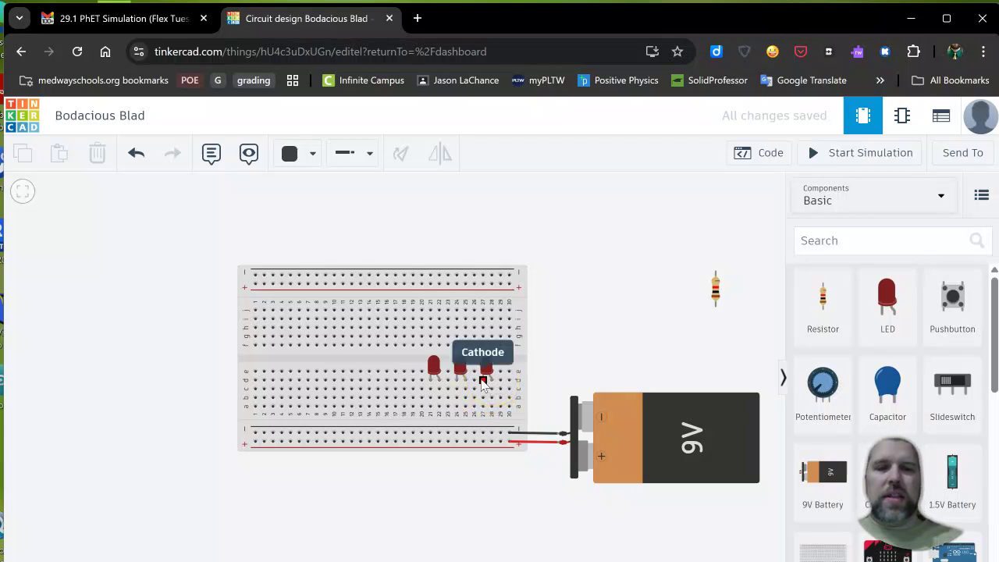
click(492, 389)
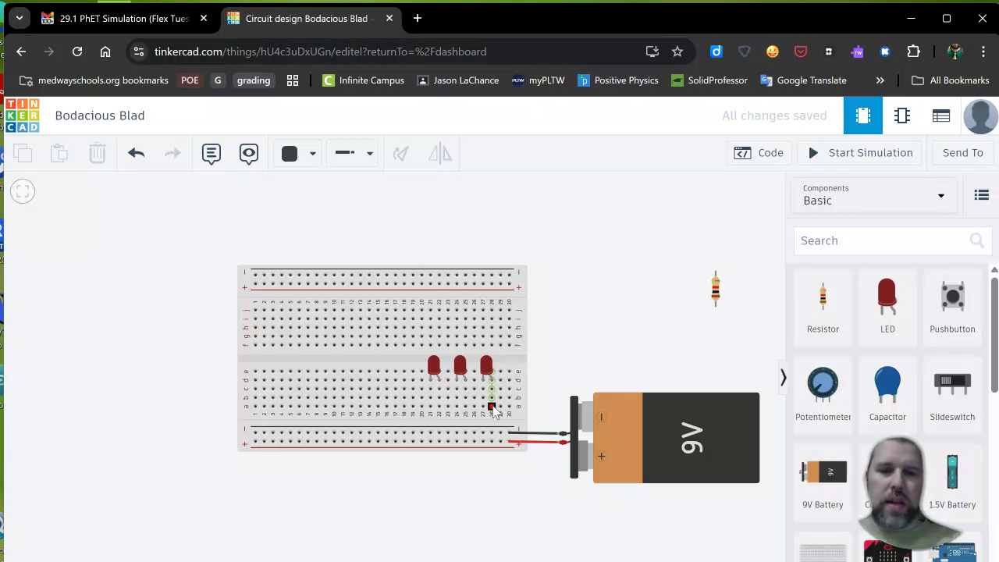
click(492, 408)
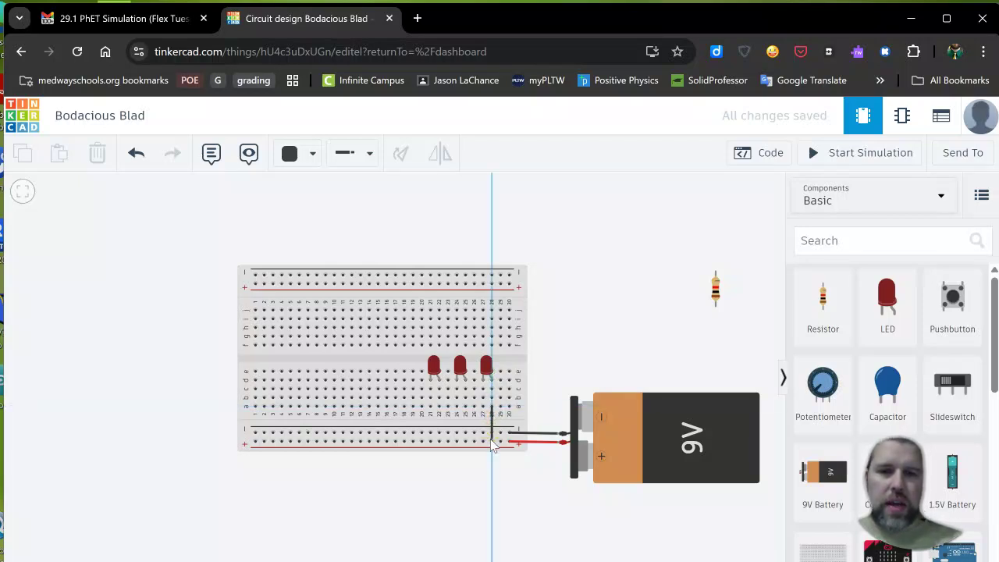
click(491, 441)
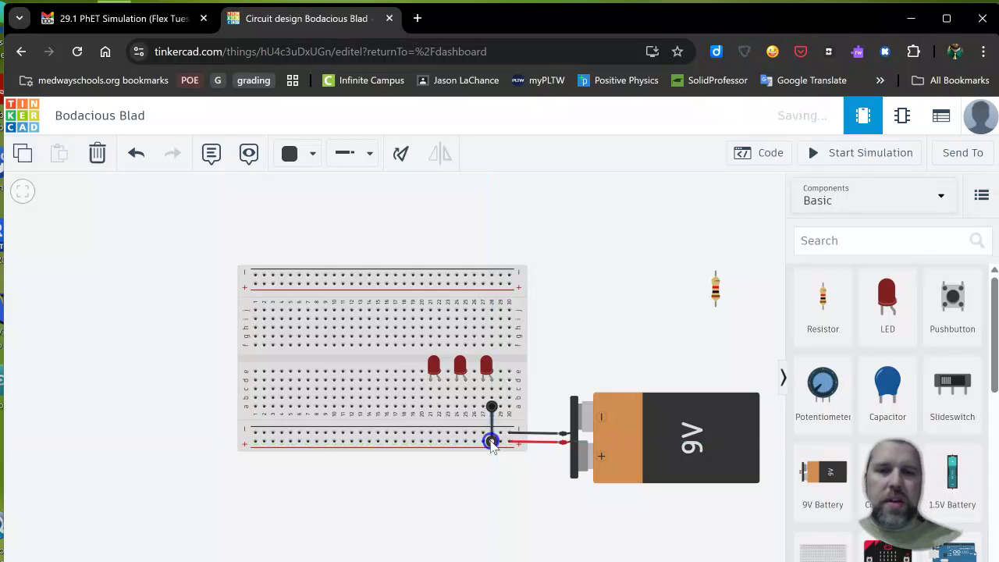
click(312, 154)
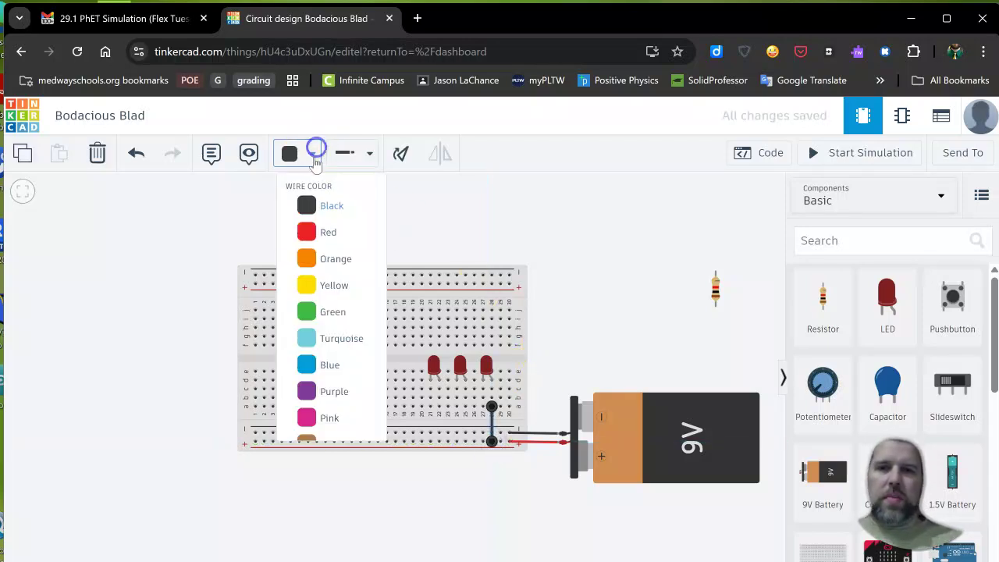
click(316, 229)
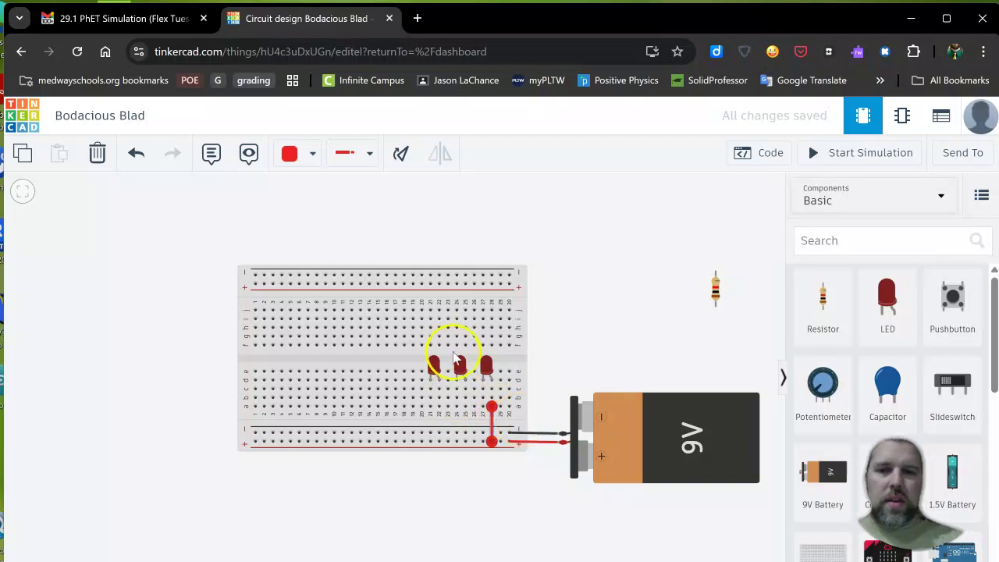
Try green on the column 28 wire and return it to red
click(312, 154)
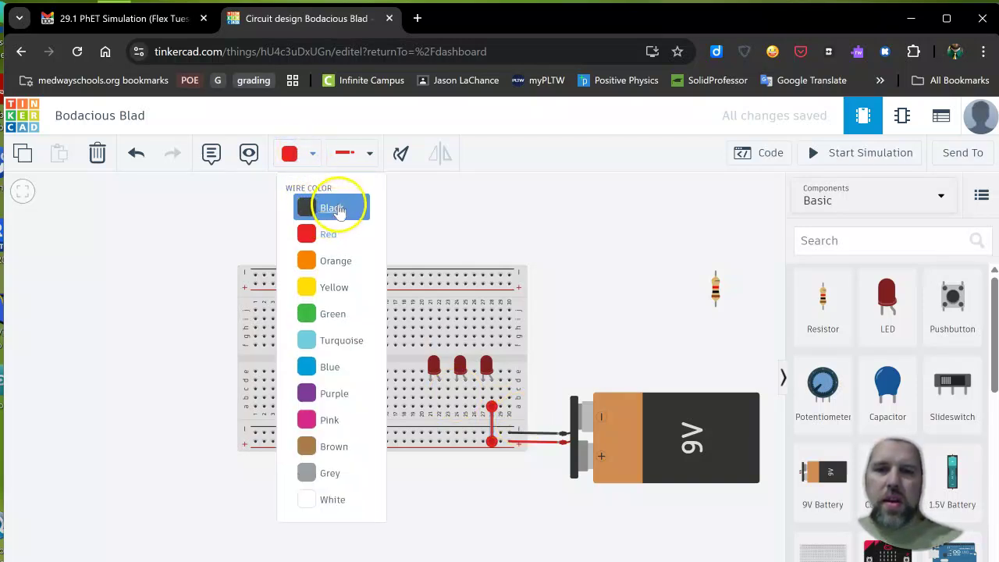
click(341, 314)
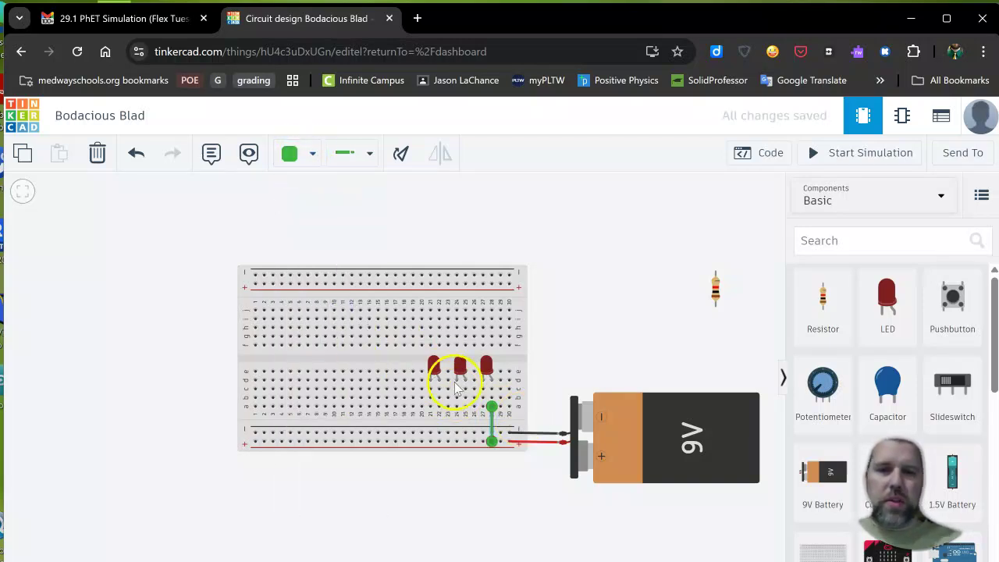
click(301, 153)
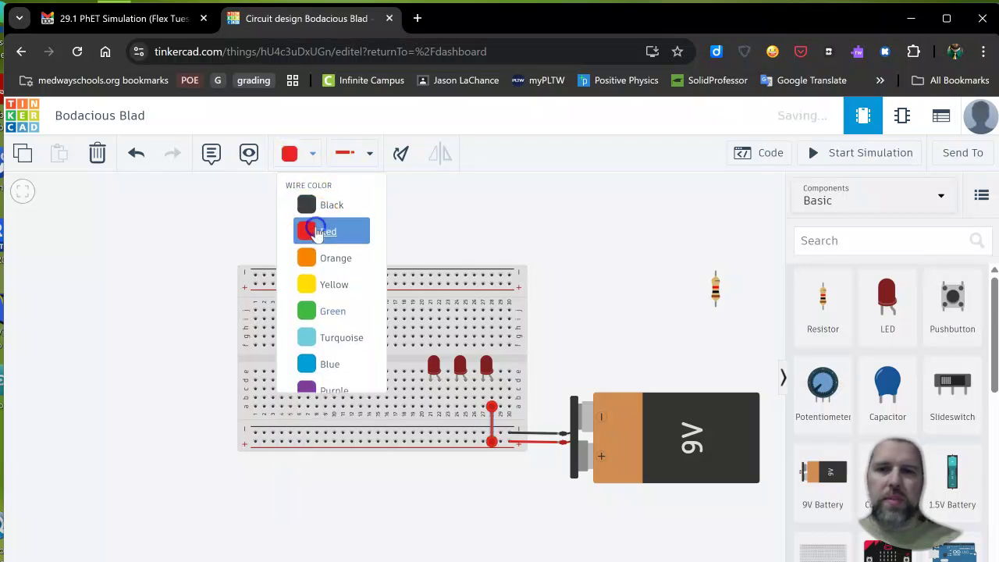
click(316, 232)
click(571, 267)
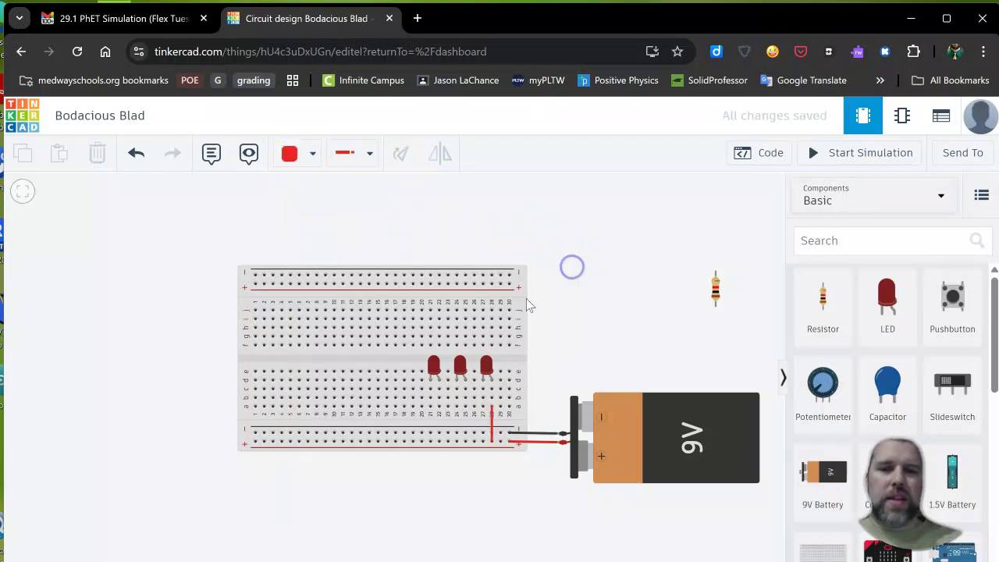
Link the three LEDs in series with red wires in row c, from column 27 to 25 and from column 24 to 22
click(482, 390)
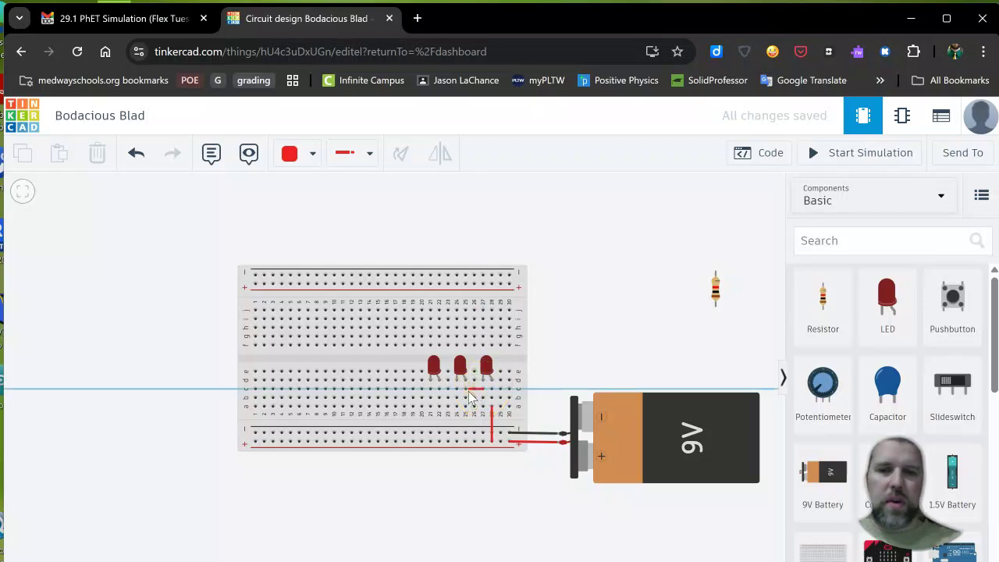
click(457, 391)
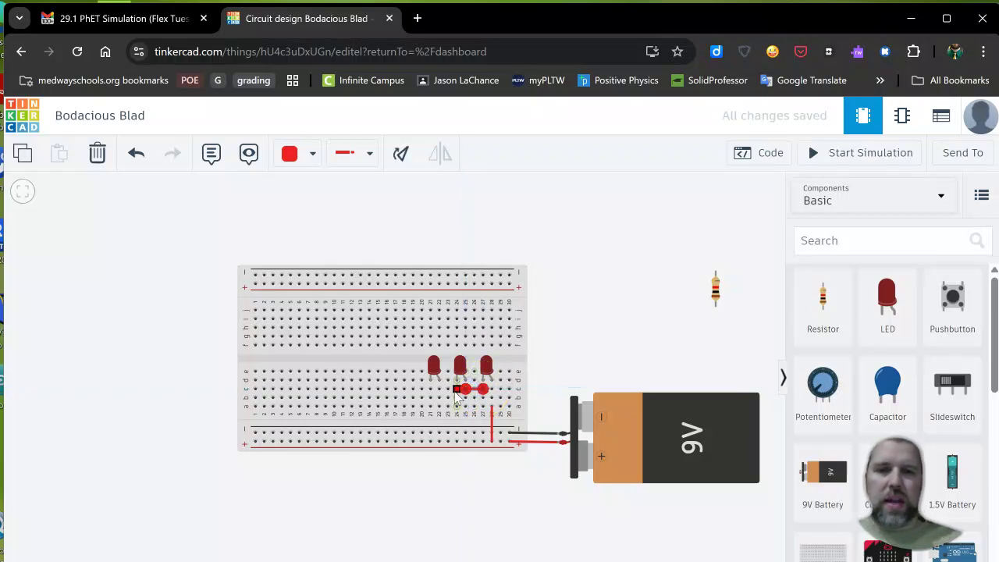
click(457, 390)
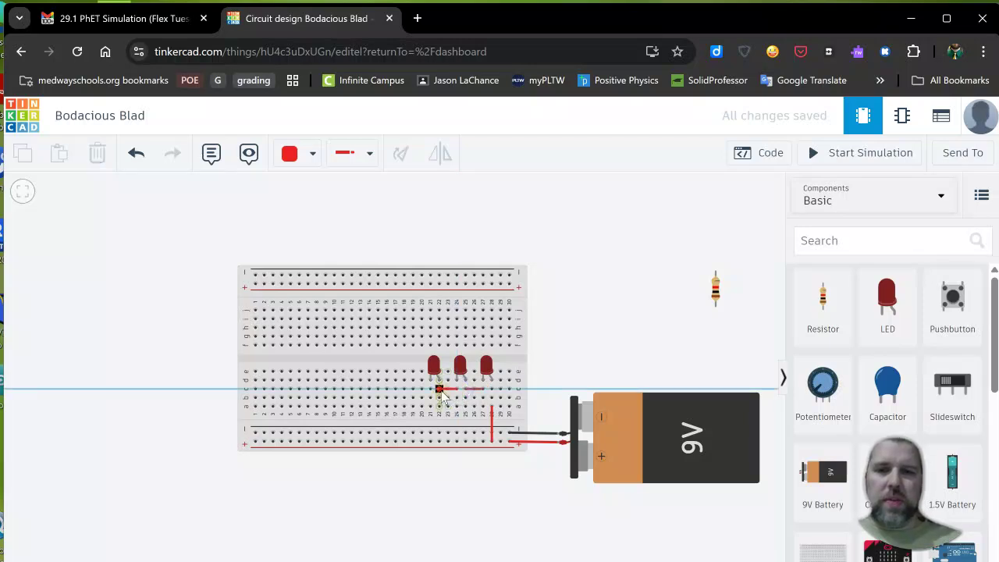
click(439, 389)
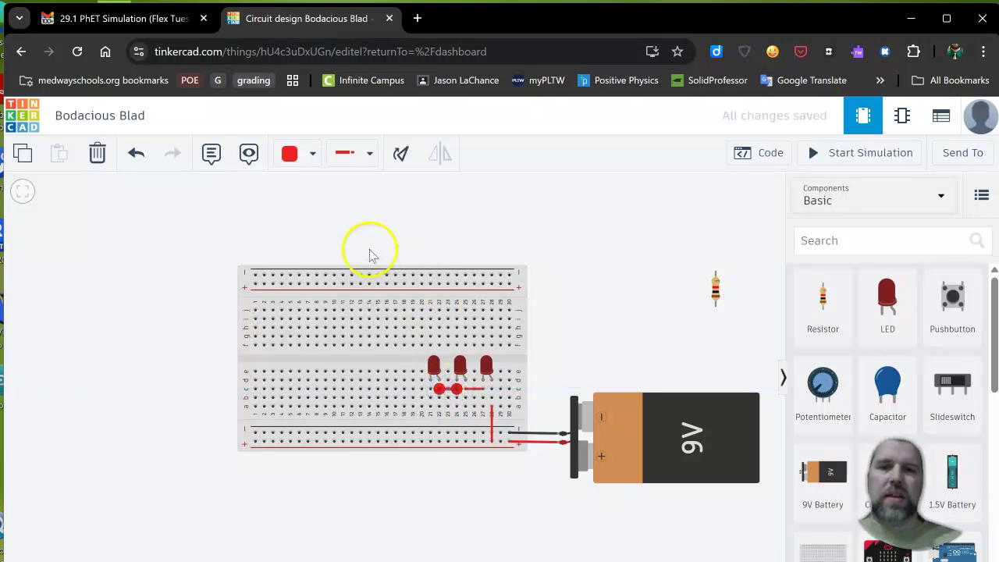
click(319, 200)
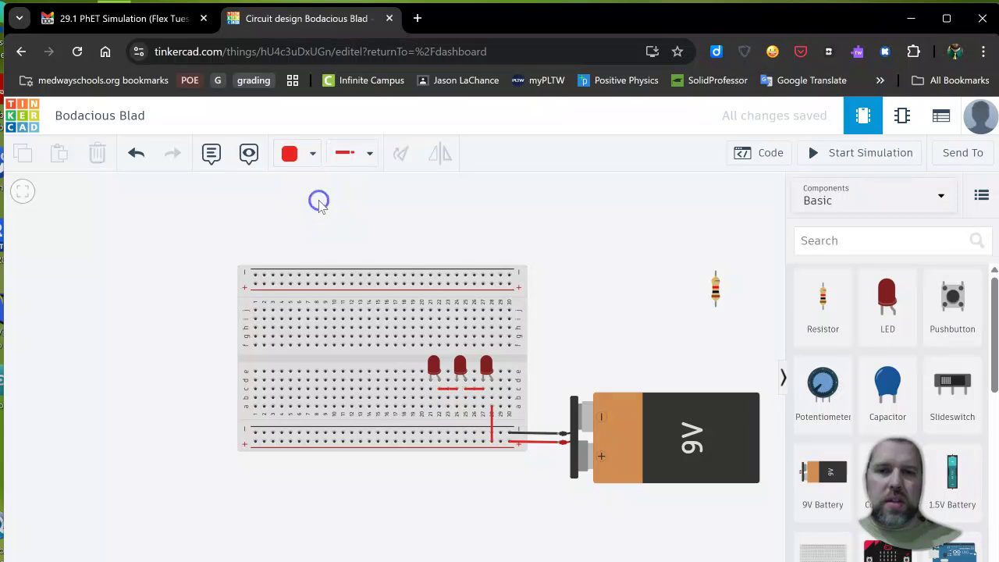
Connect column 21 of row a to the lower negative rail with a black wire
click(312, 156)
click(306, 206)
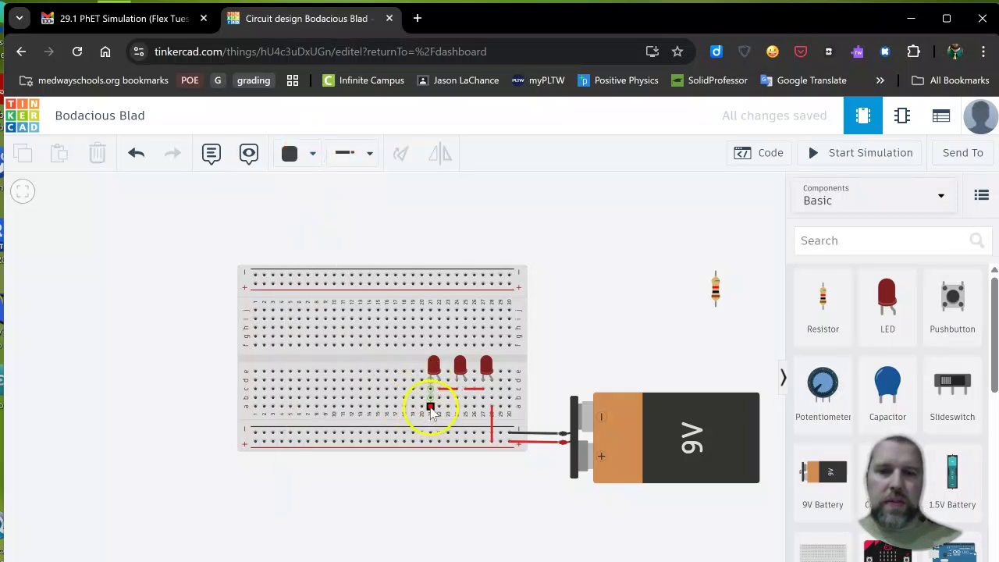
click(430, 407)
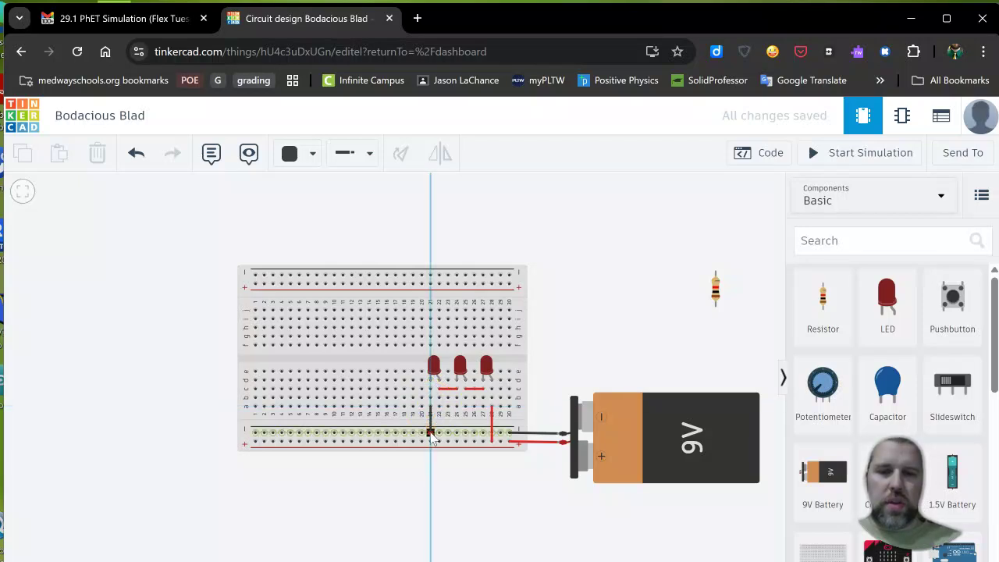
click(430, 434)
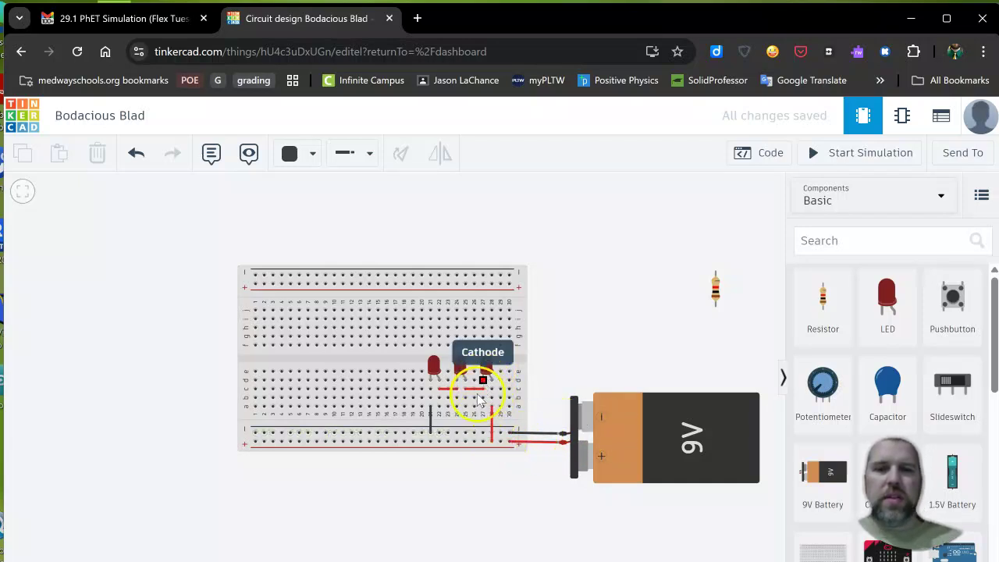
Run the simulation and check the current through the LEDs
click(830, 163)
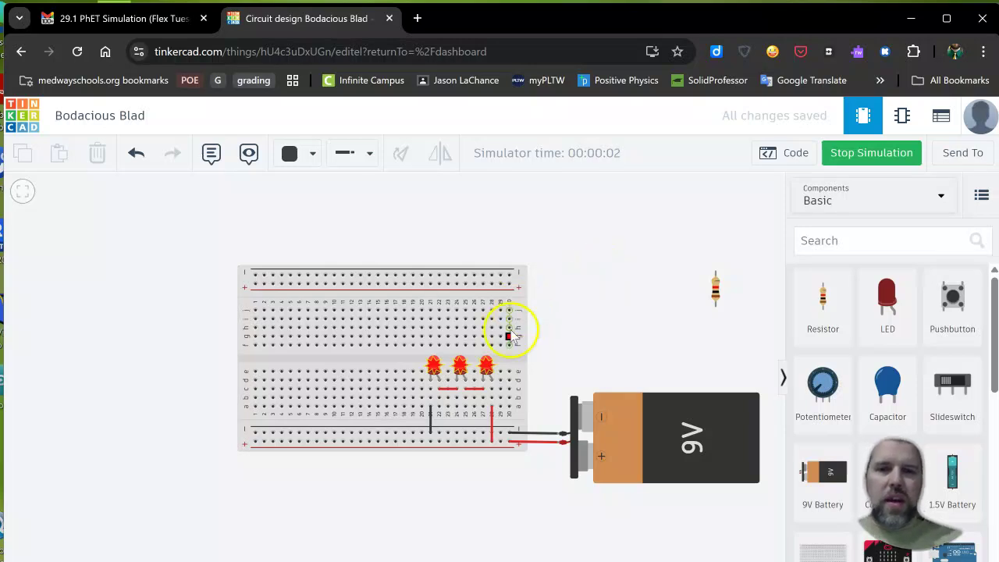
mouse_move(485, 375)
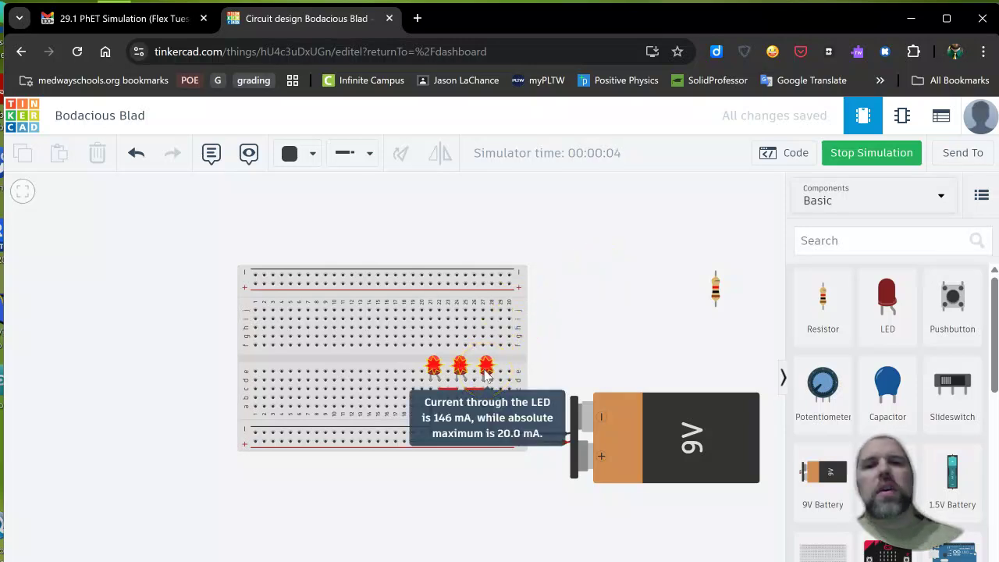
click(484, 370)
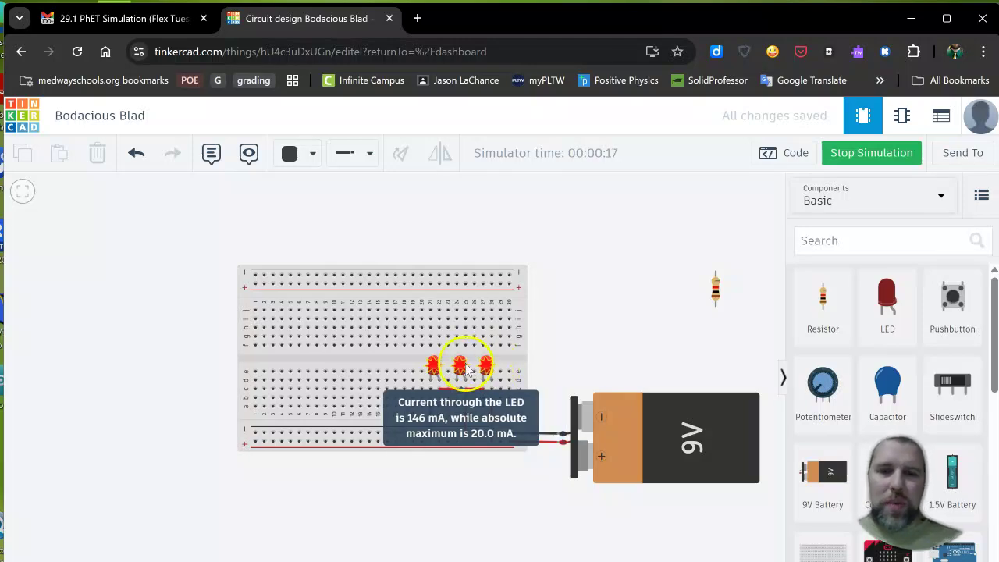
Replace the red wire at column 28 with the resistor, bridging row a and the lower positive rail
click(715, 291)
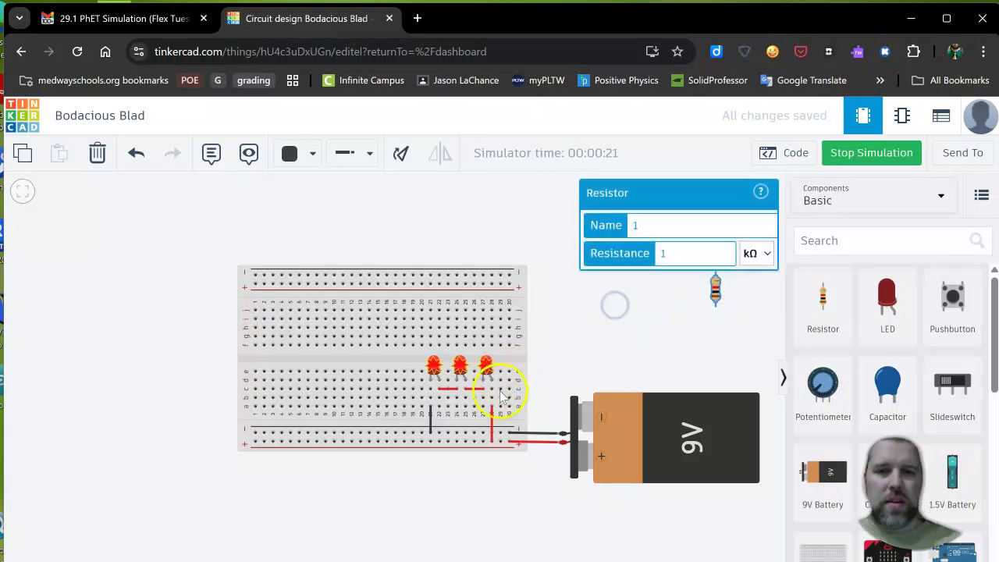
click(493, 427)
key(Delete)
click(645, 336)
drag(714, 286, 490, 429)
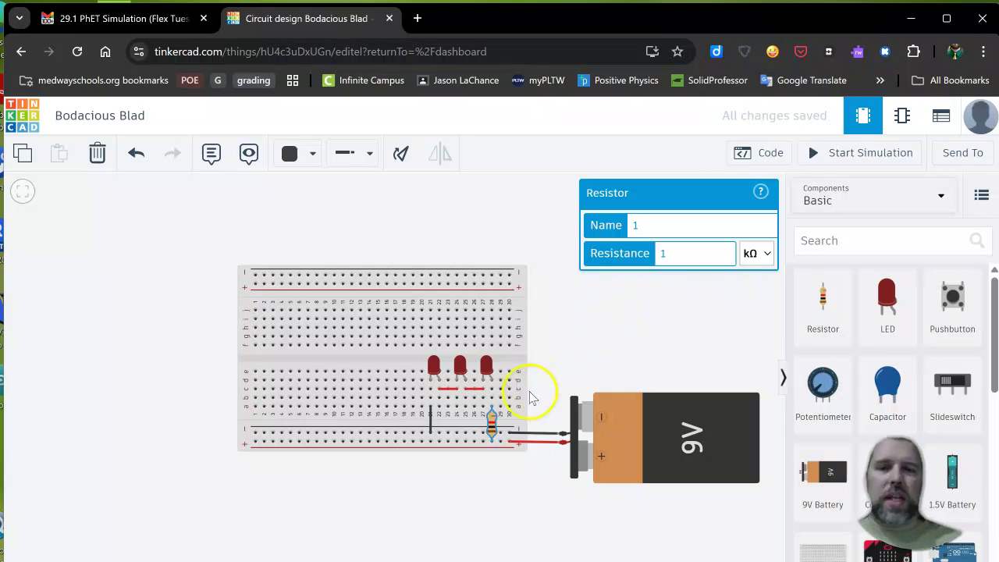
Set the resistor's resistance to 220 Ω
double_click(680, 262)
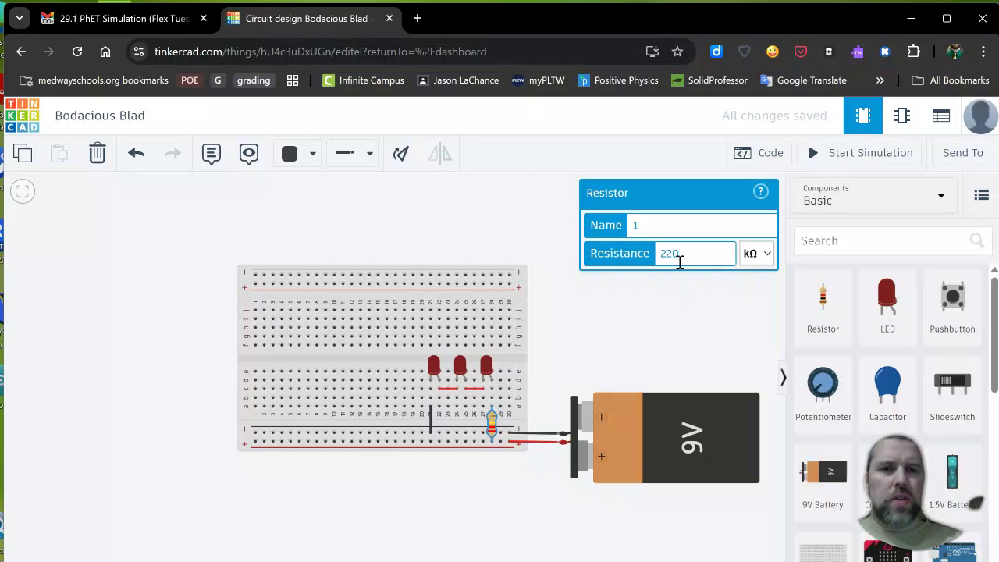
click(751, 253)
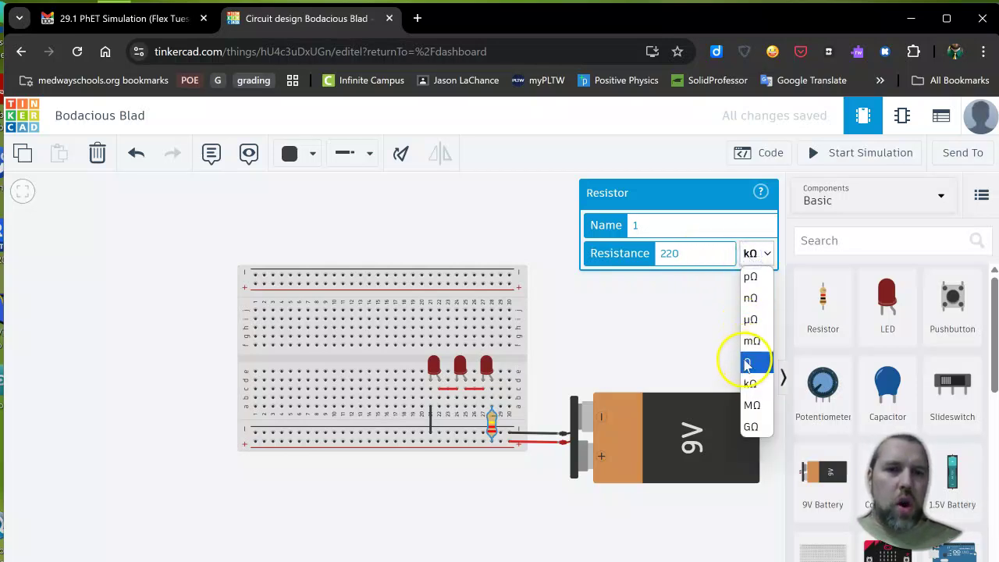
click(747, 364)
Change the resistor's resistance to 1000 Ω and start the simulation
double_click(694, 258)
text(2)
key(BackSpace)
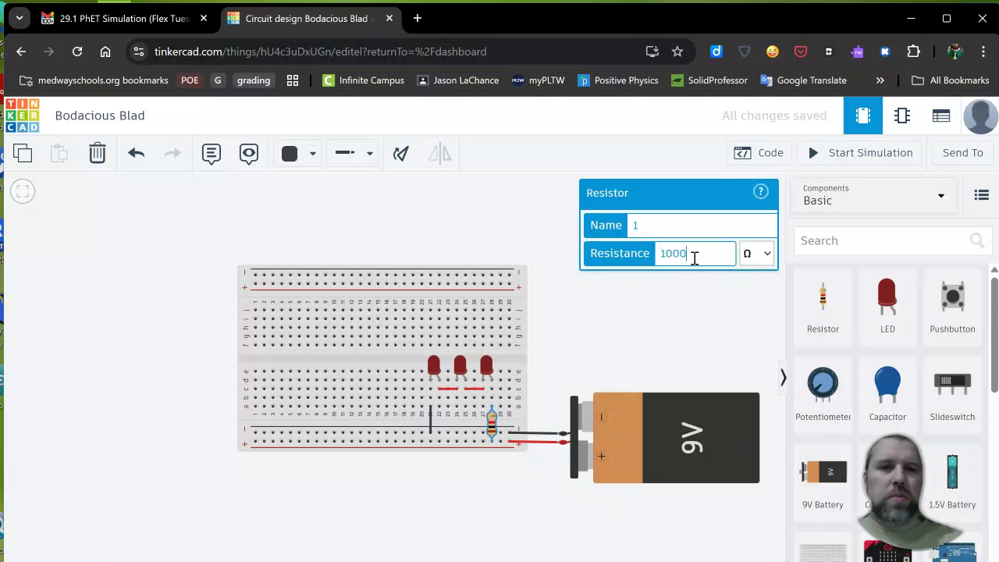
click(653, 316)
click(621, 304)
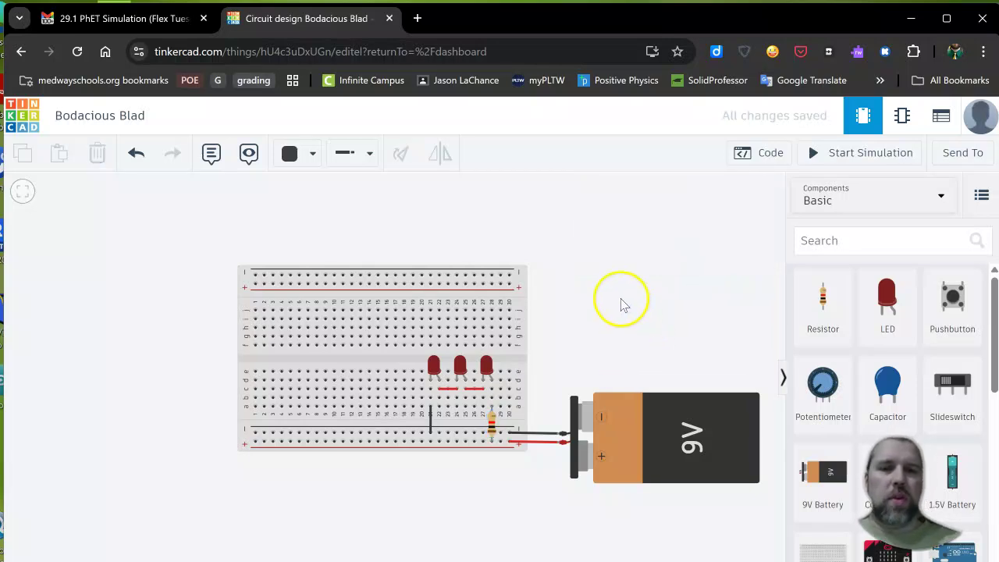
key(s)
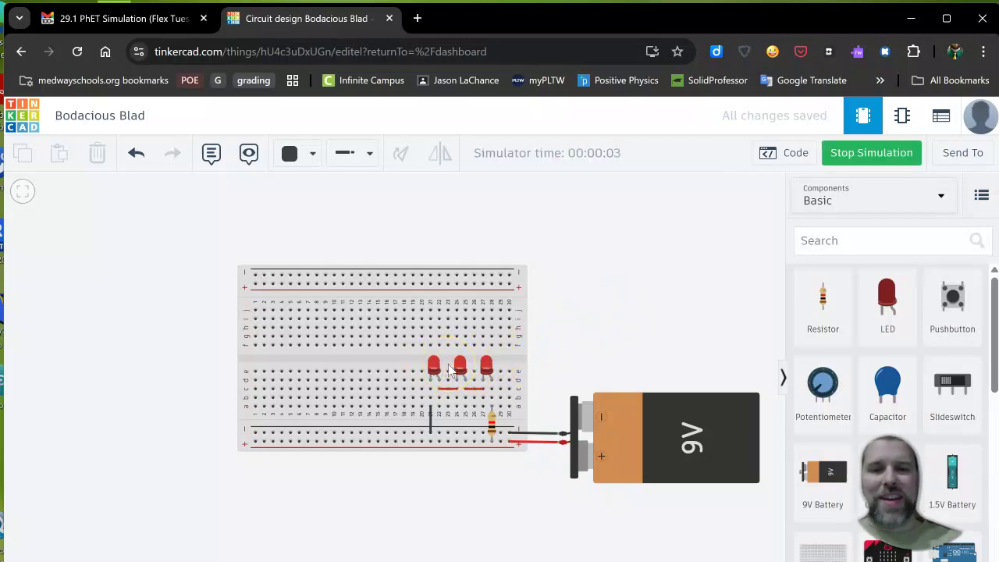
Try resistances of 500 Ω and 100 Ω on the resistor at column 28 and check how the LEDs respond
click(491, 426)
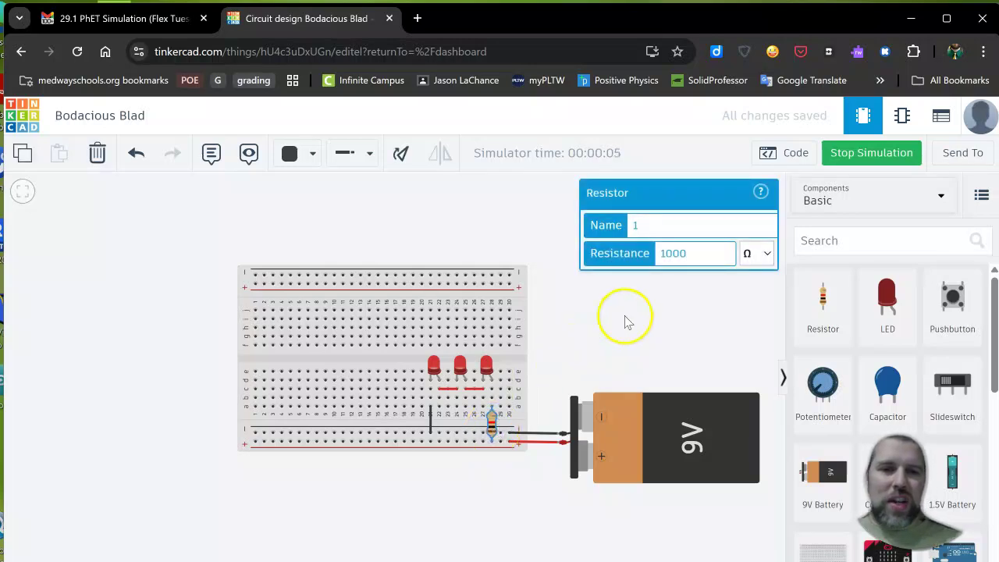
double_click(673, 253)
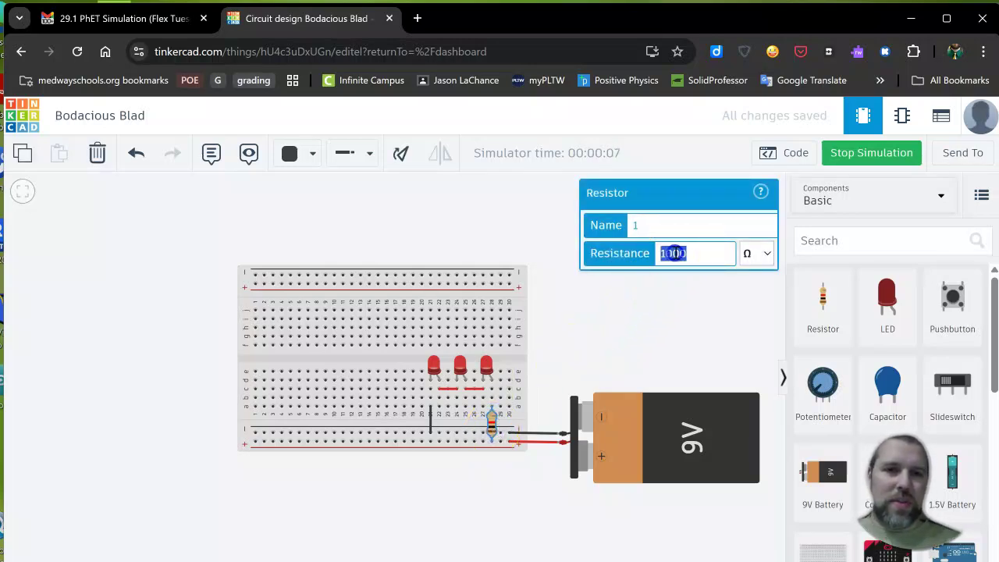
text(500)
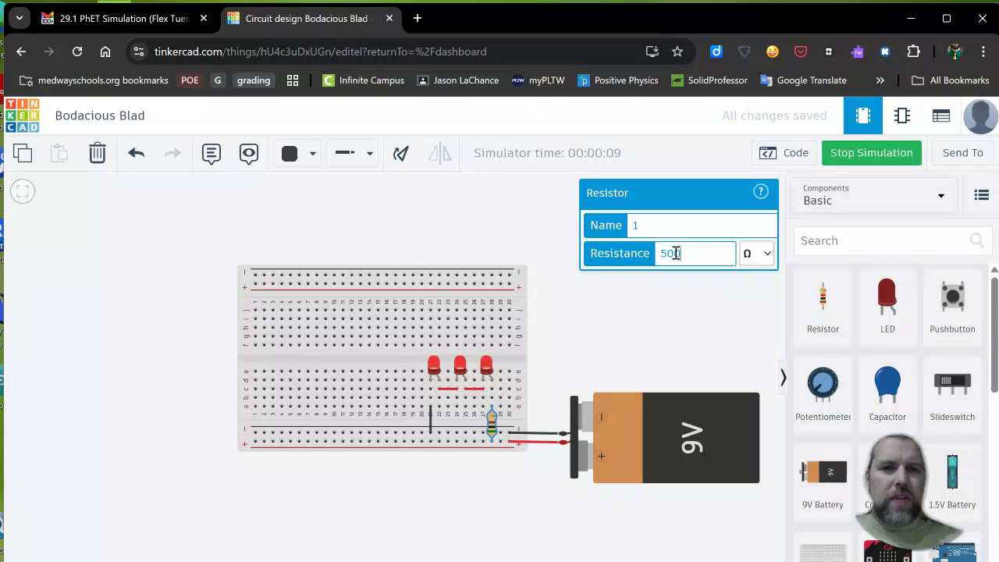
key(BackSpace)
key(BackSpace)
key(BackSpace)
text(100)
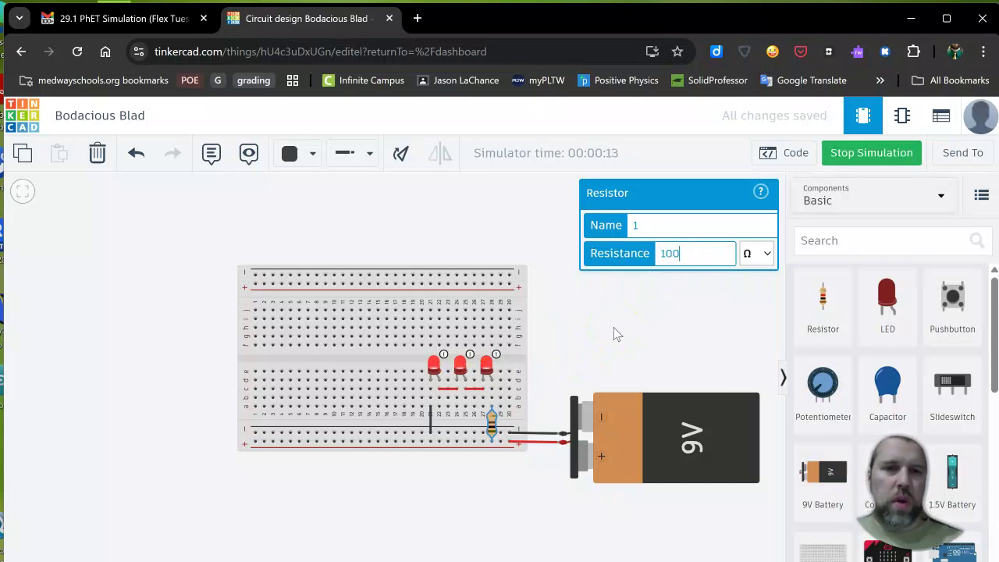
mouse_move(490, 380)
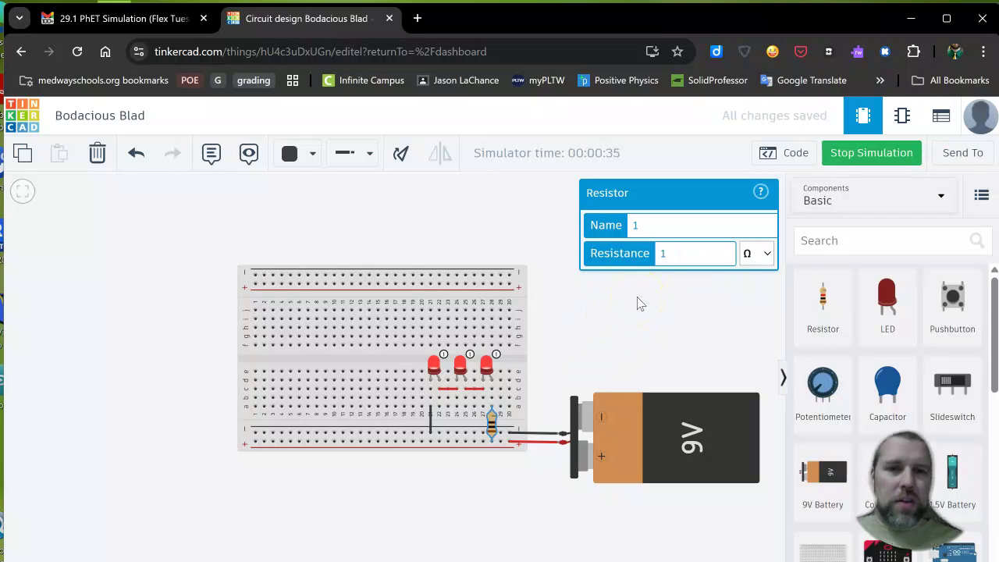
Set the resistance of the resistor at column 28 to 200 Ω and deselect it
key(BackSpace)
text(200)
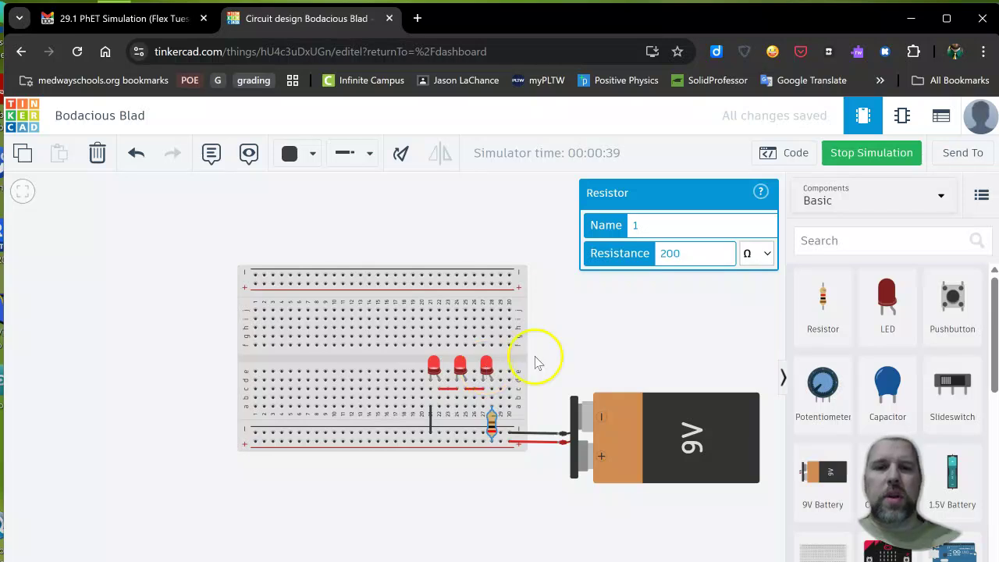
click(602, 334)
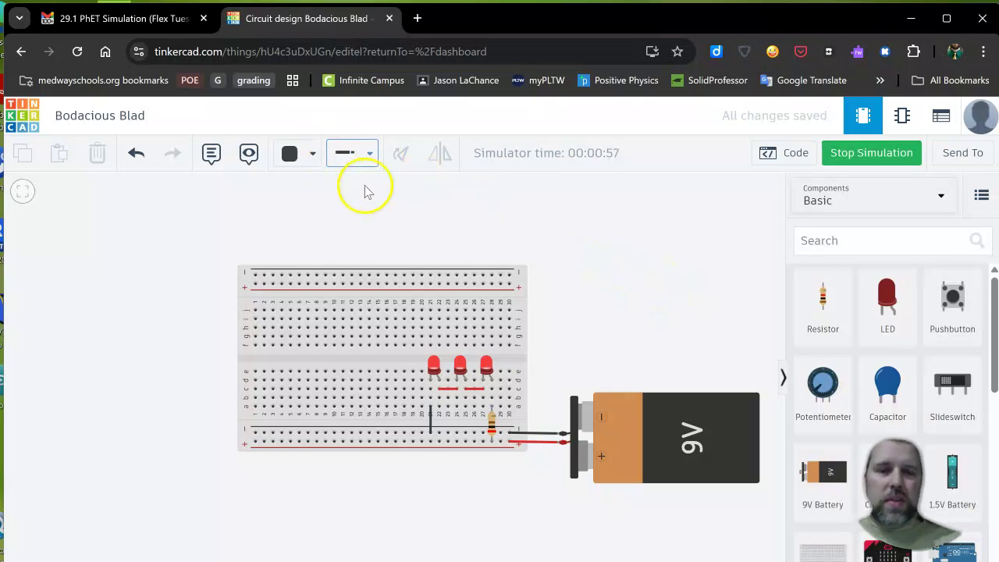
Place four more red LEDs in row j at columns 2–3, 6–7, 10–11 and 14–15
drag(887, 300, 383, 374)
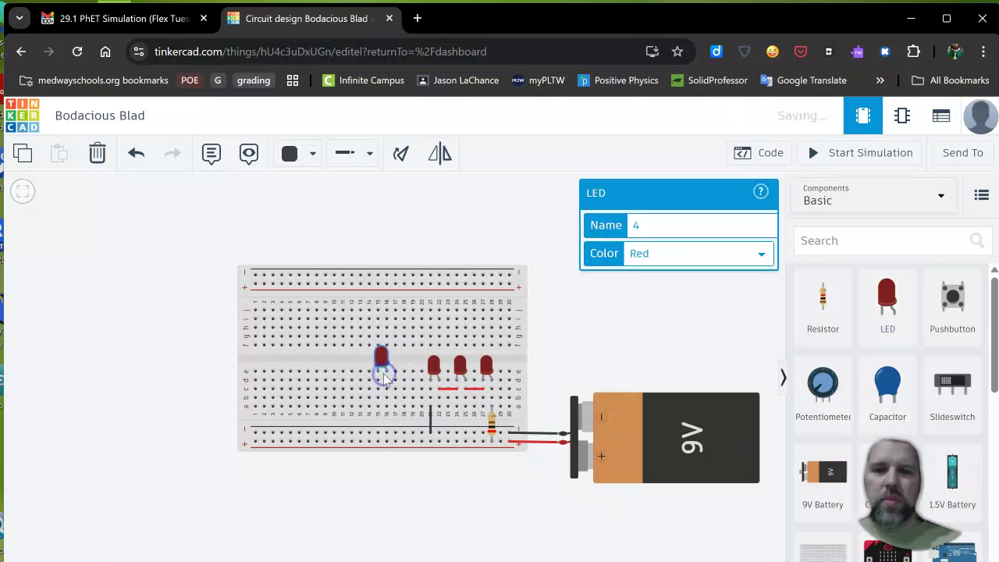
drag(889, 300, 357, 367)
click(890, 298)
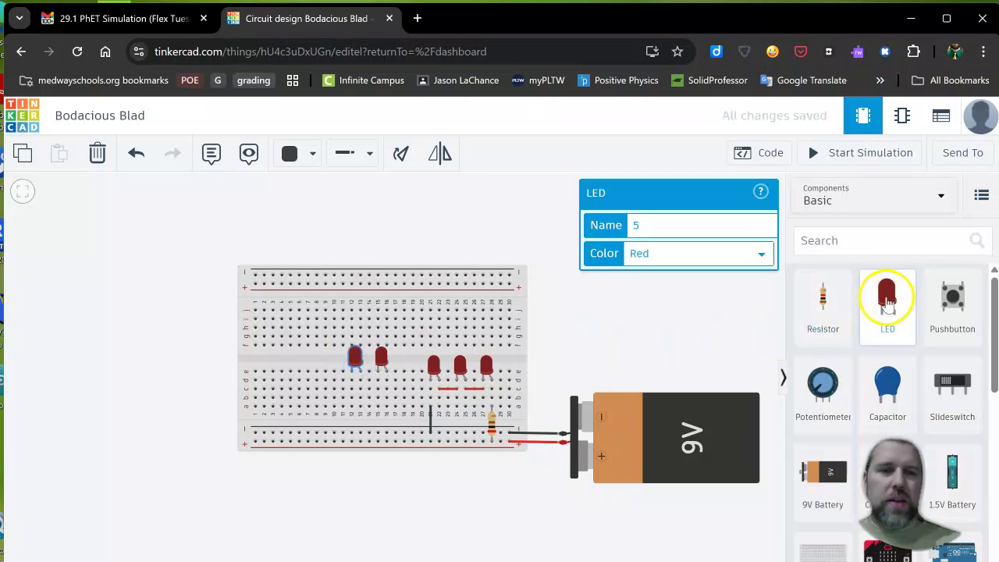
mouse_move(887, 303)
mouse_down()
mouse_move(305, 384)
mouse_move(349, 362)
mouse_move(382, 329)
mouse_move(377, 307)
mouse_move(380, 316)
mouse_up()
drag(355, 358, 297, 295)
click(698, 299)
drag(887, 300, 268, 307)
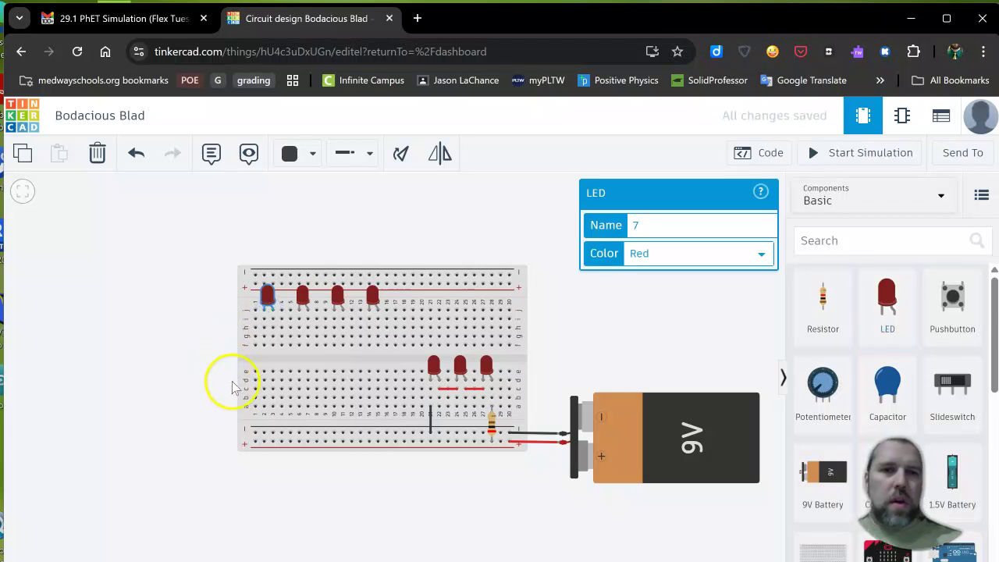
Add a resistor from column 17 row a to the lower positive rail and a pushbutton across the centre gap at columns 15 and 17
click(773, 307)
drag(823, 304, 396, 434)
click(861, 245)
text(switch)
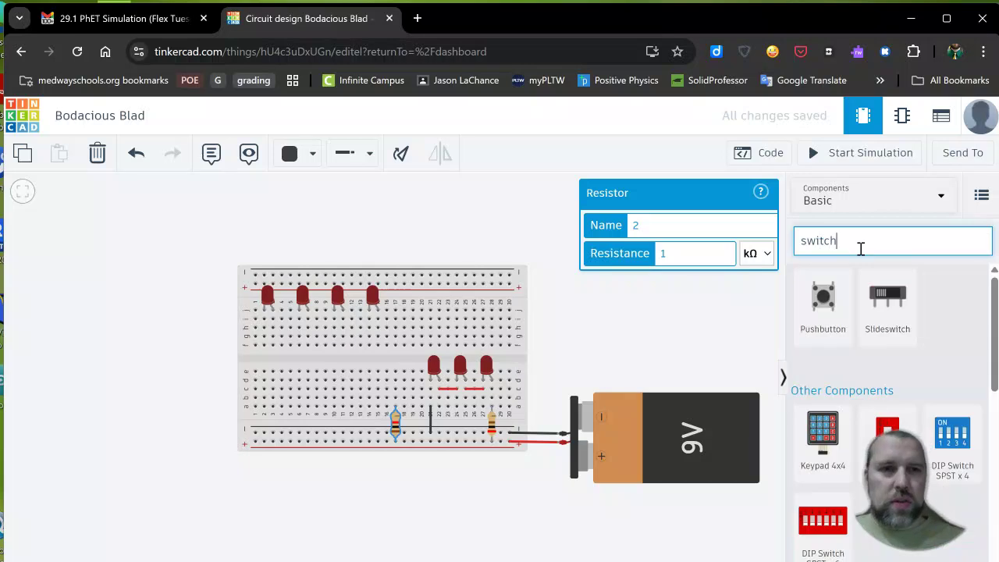
click(861, 248)
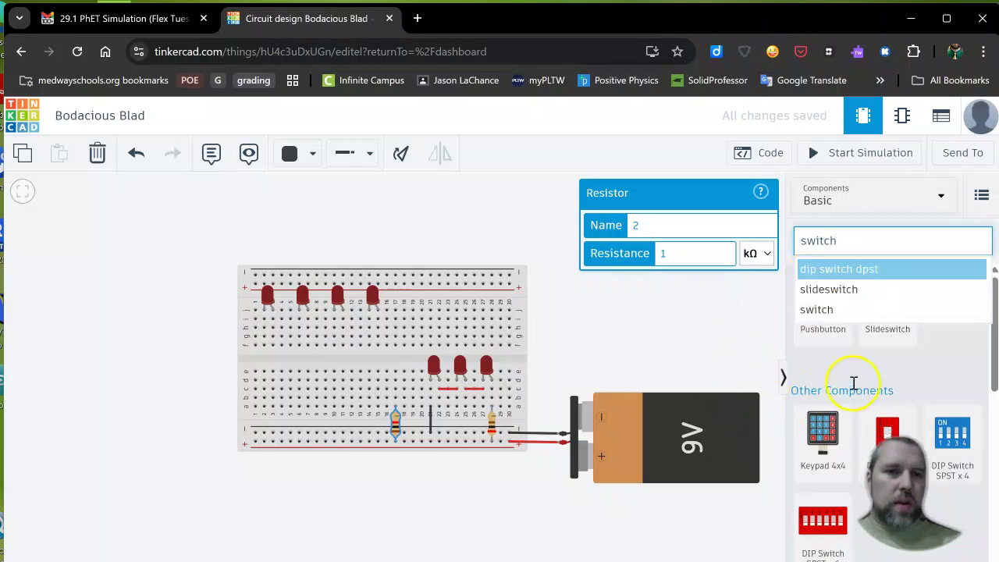
click(920, 348)
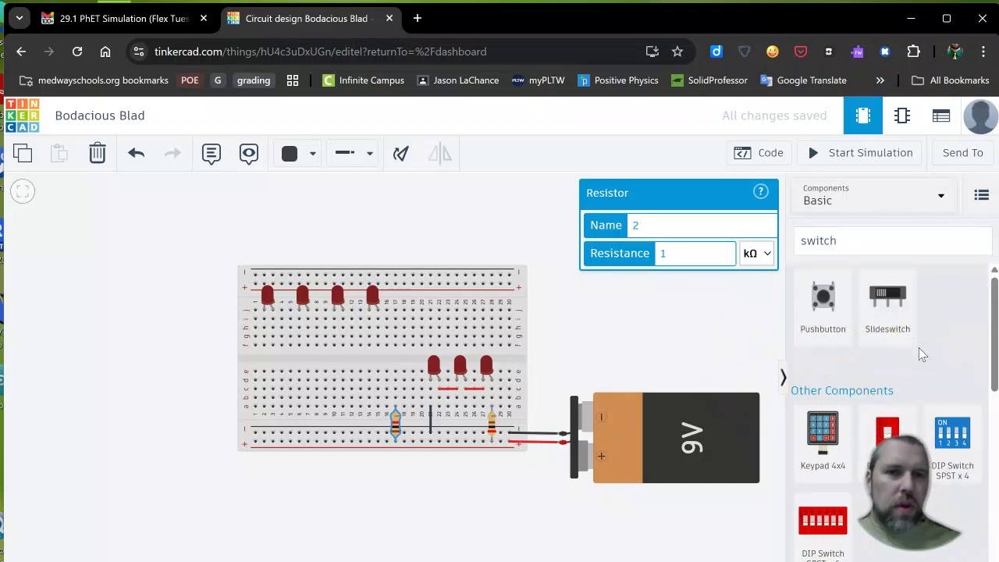
drag(825, 300, 390, 366)
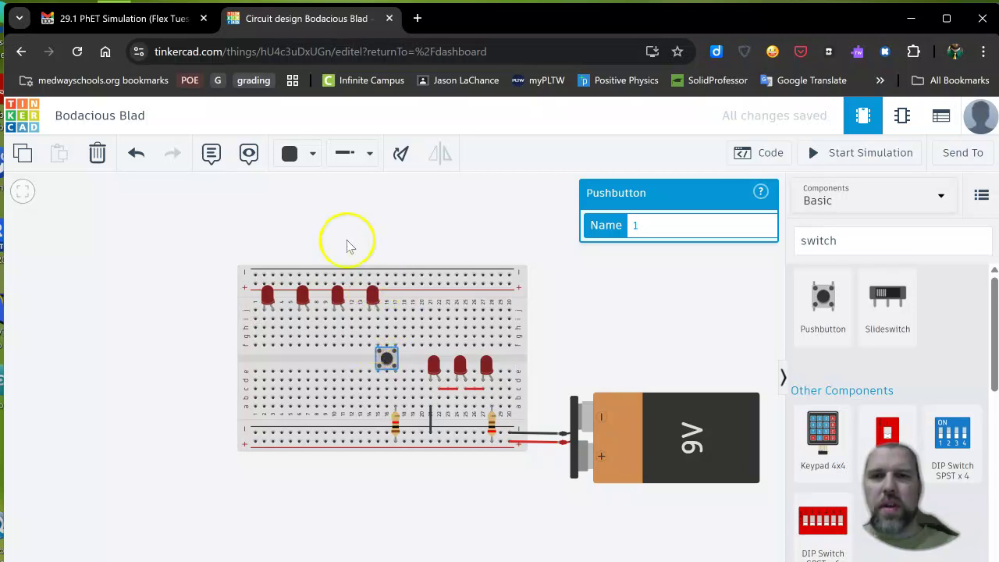
Wire the four upper LEDs in series along row i and connect column 2 to the lower negative rail
click(369, 320)
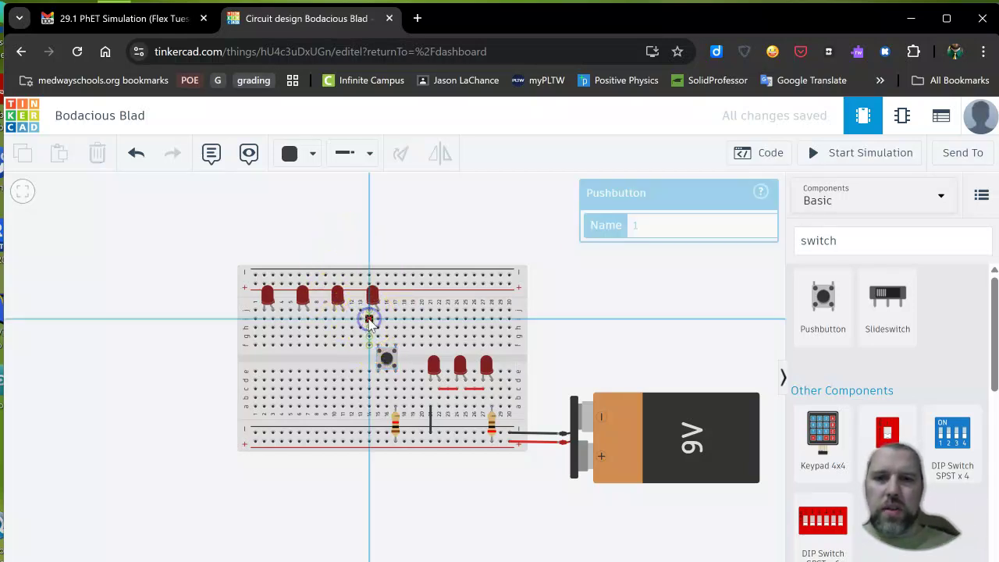
click(344, 320)
drag(342, 320, 264, 433)
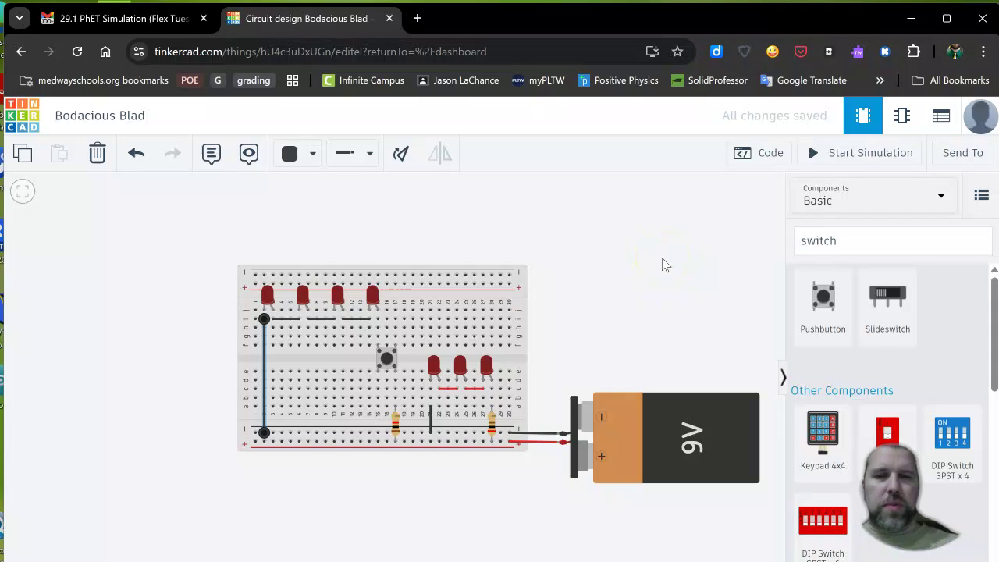
Start the simulation and operate the pushbutton to test the four upper LEDs
key(s)
click(545, 306)
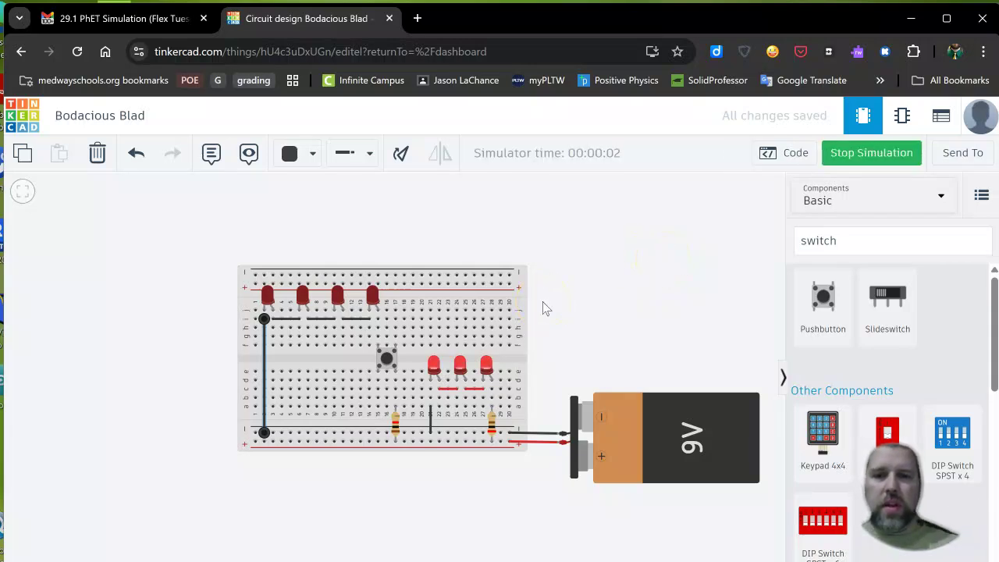
click(390, 360)
click(390, 361)
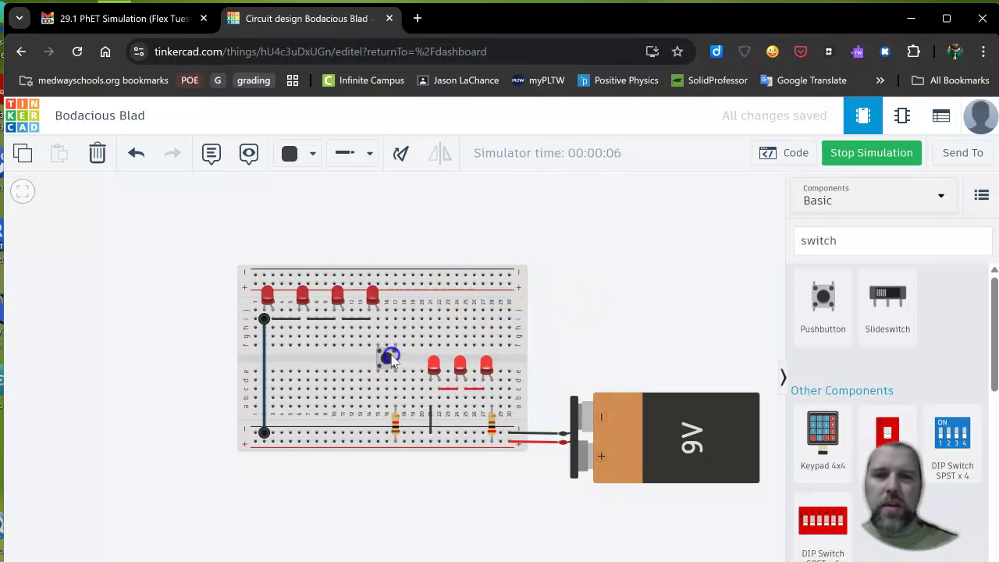
click(387, 361)
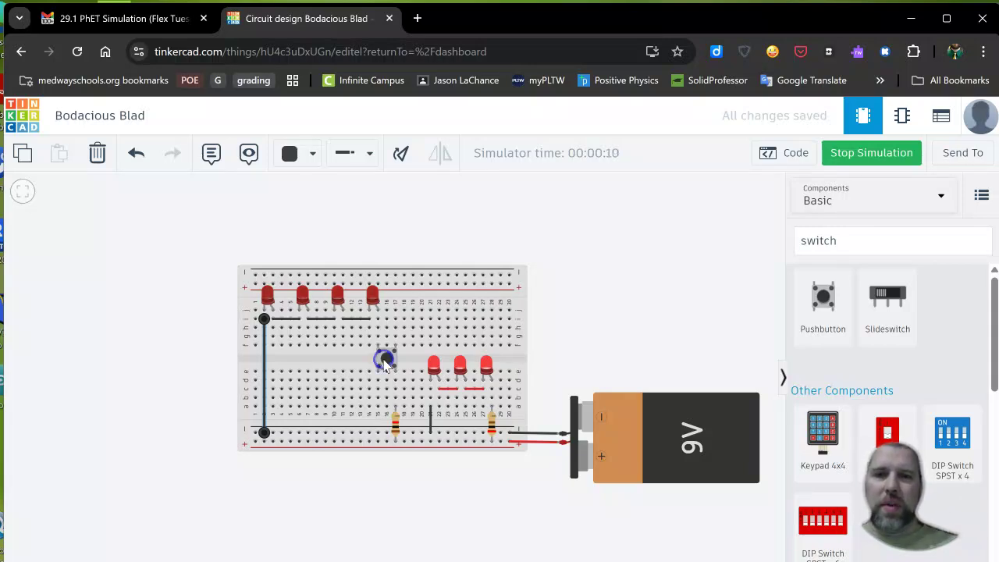
Change the resistance unit of the resistor at column 17 to Ω and test the upper LEDs with the pushbutton
click(396, 428)
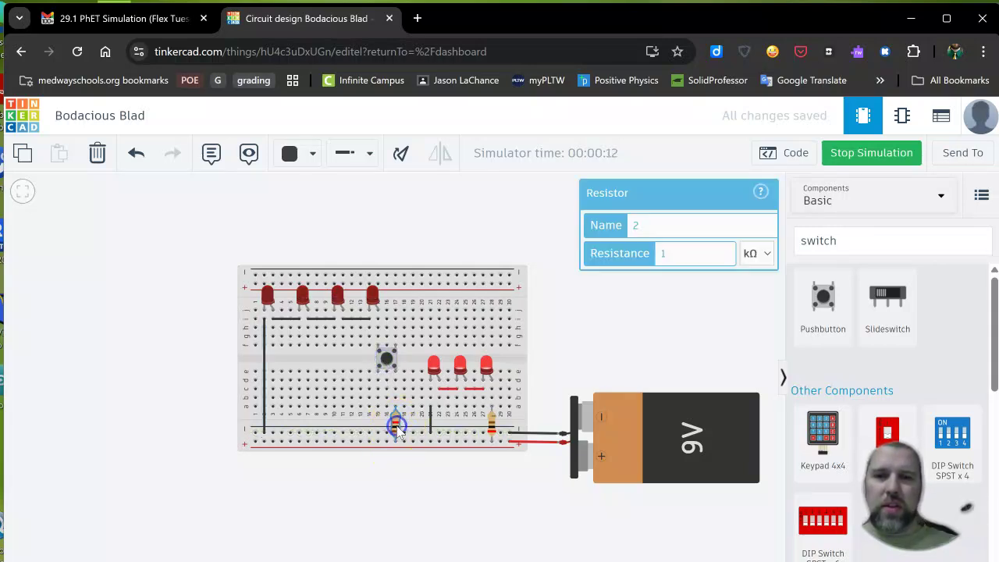
click(754, 254)
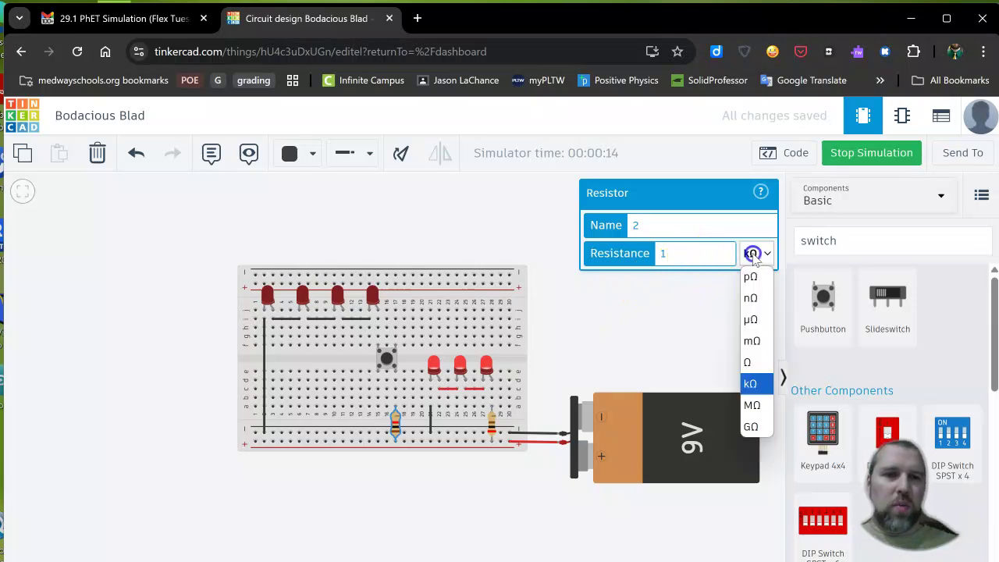
click(743, 362)
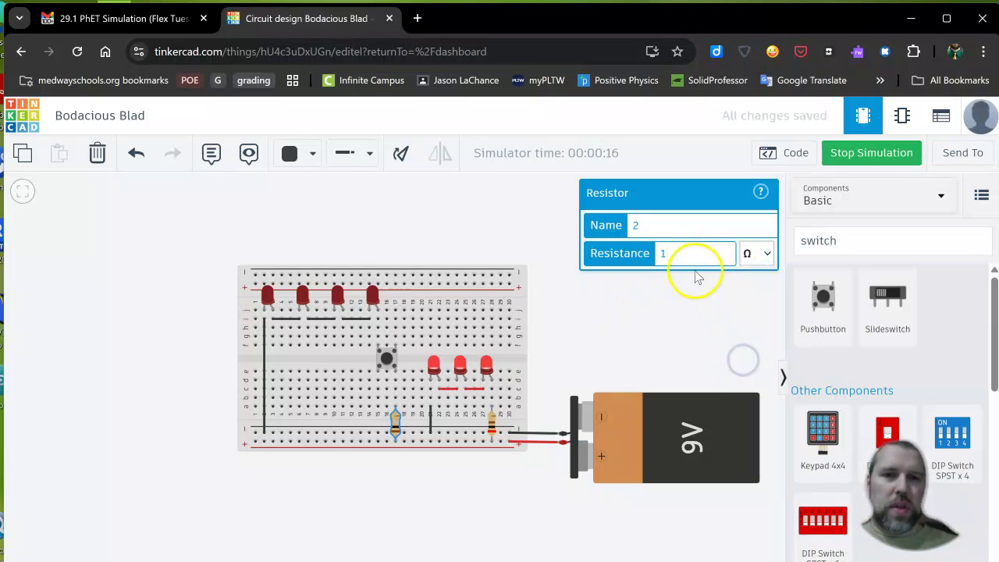
click(622, 315)
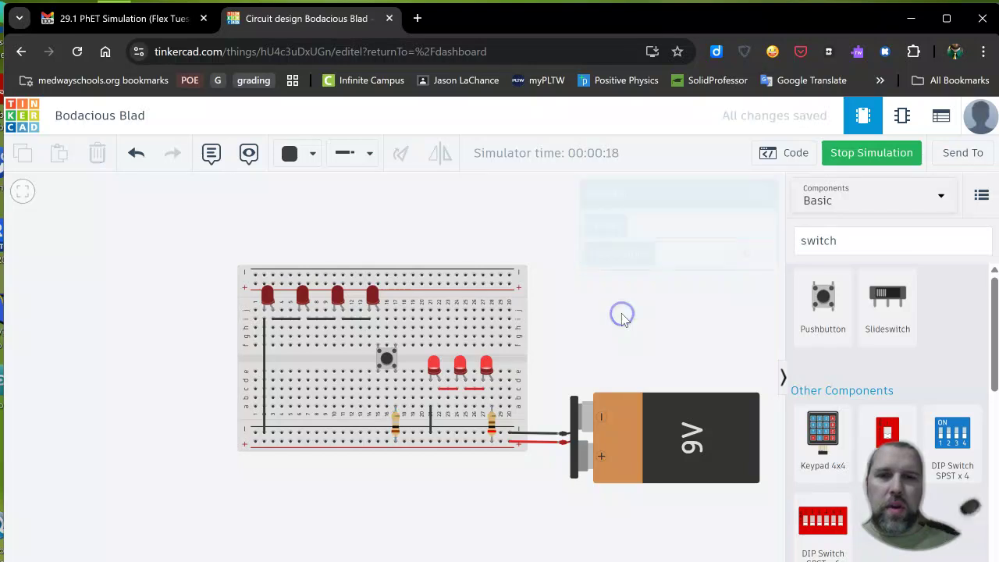
click(387, 362)
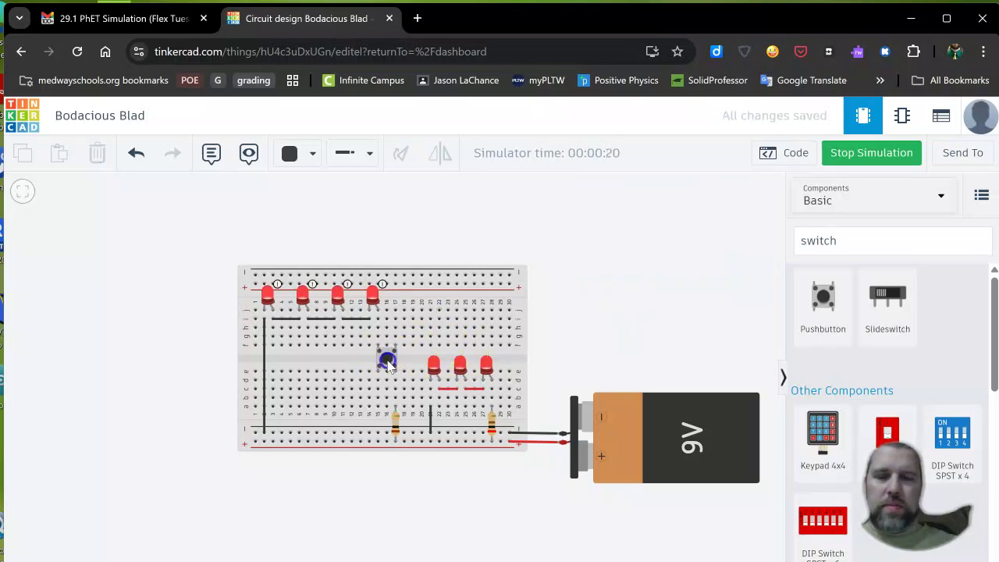
Set the resistance of the resistor at column 17 to 50 Ω and deselect it
click(395, 424)
click(676, 253)
text(0)
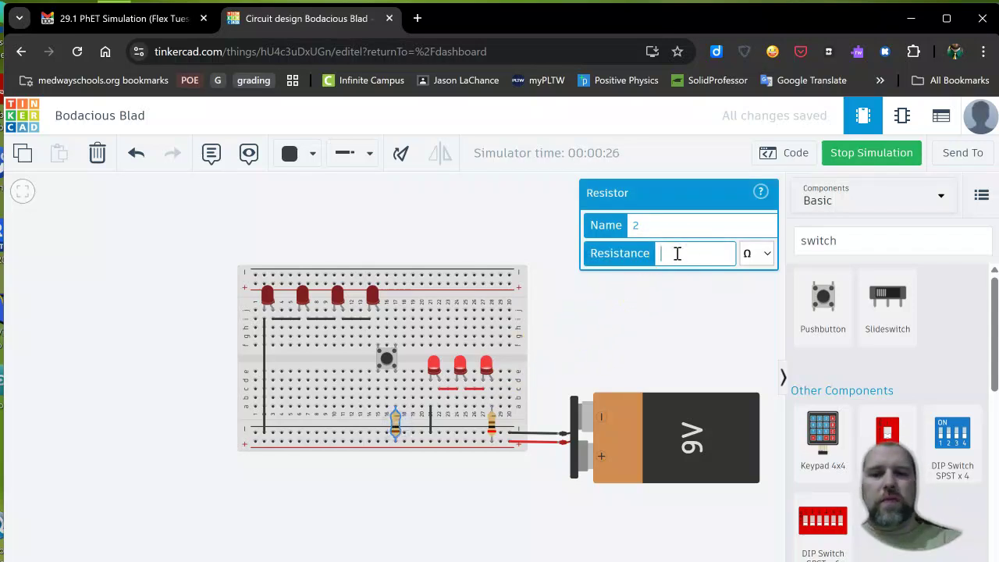
click(616, 319)
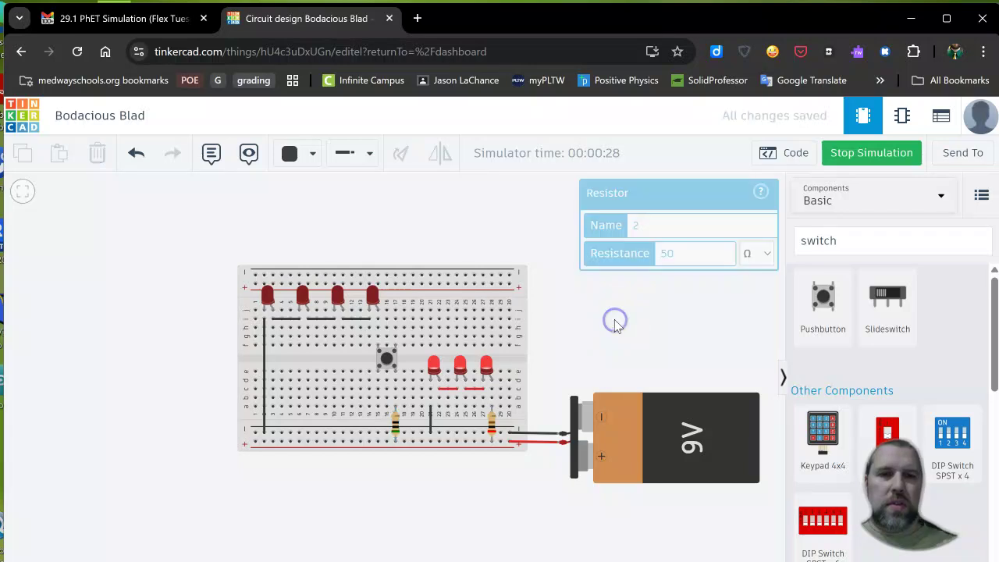
Operate the pushbutton repeatedly to test the upper LEDs and view the settings of the resistor at column 17
click(386, 360)
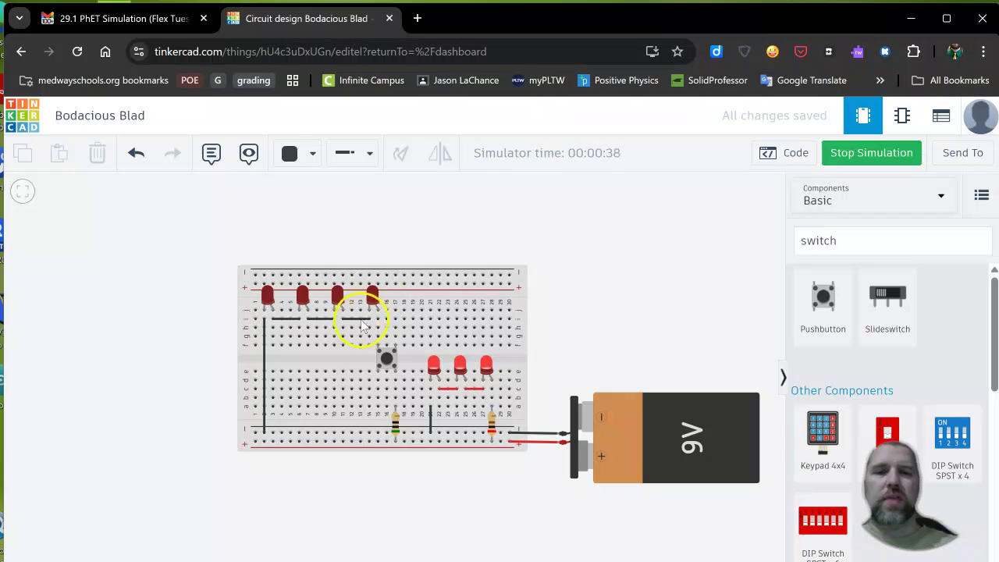
click(395, 425)
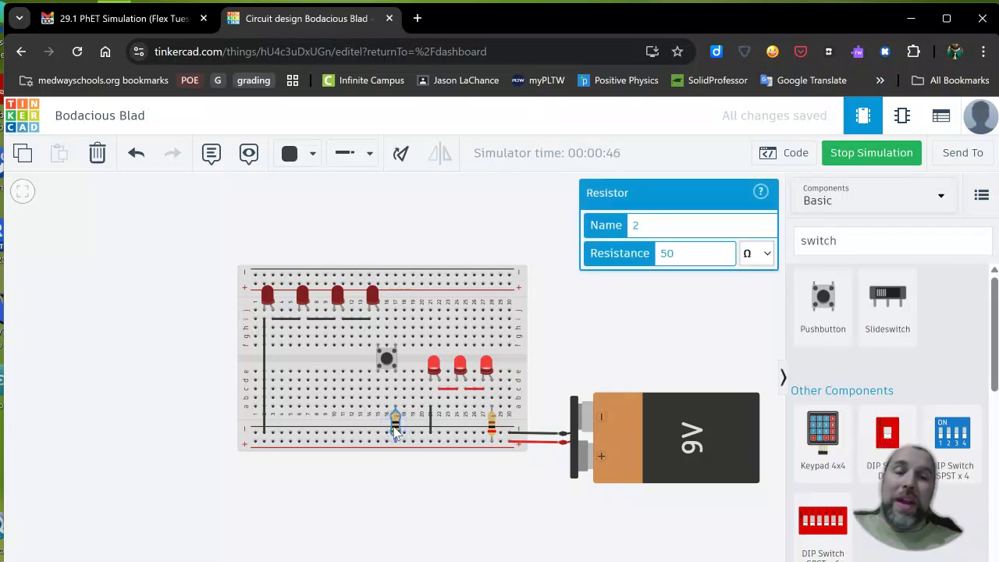
click(385, 362)
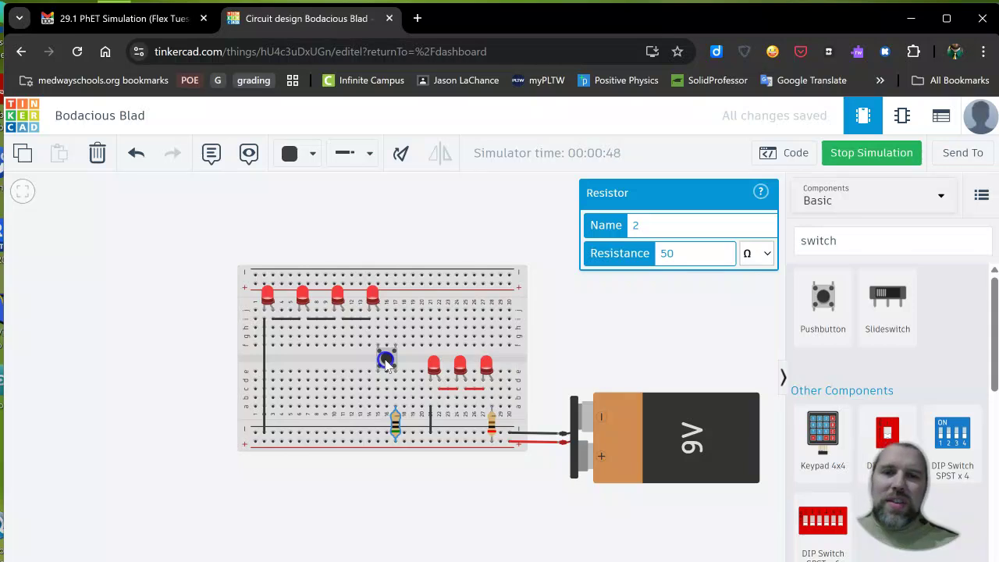
click(385, 362)
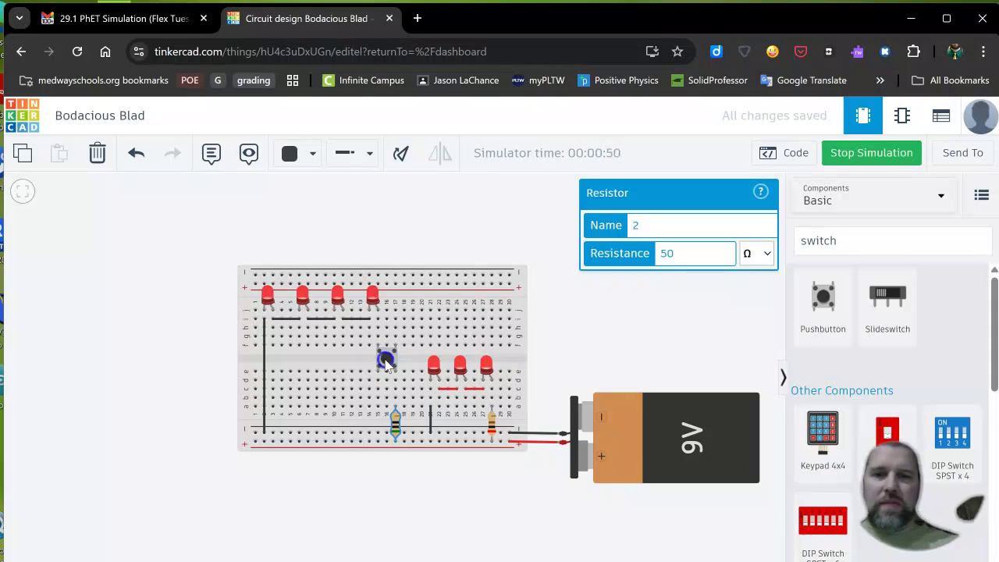
click(386, 361)
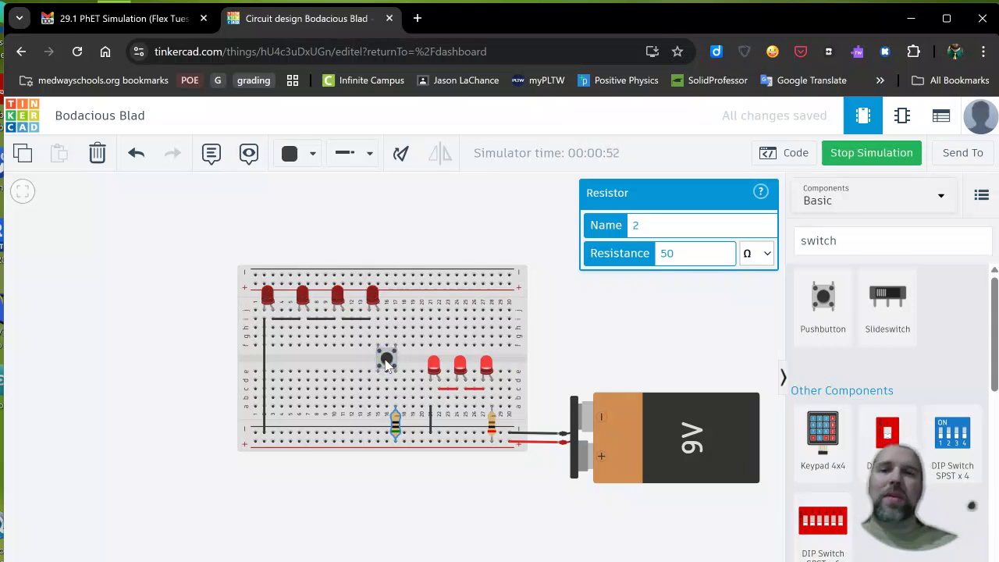